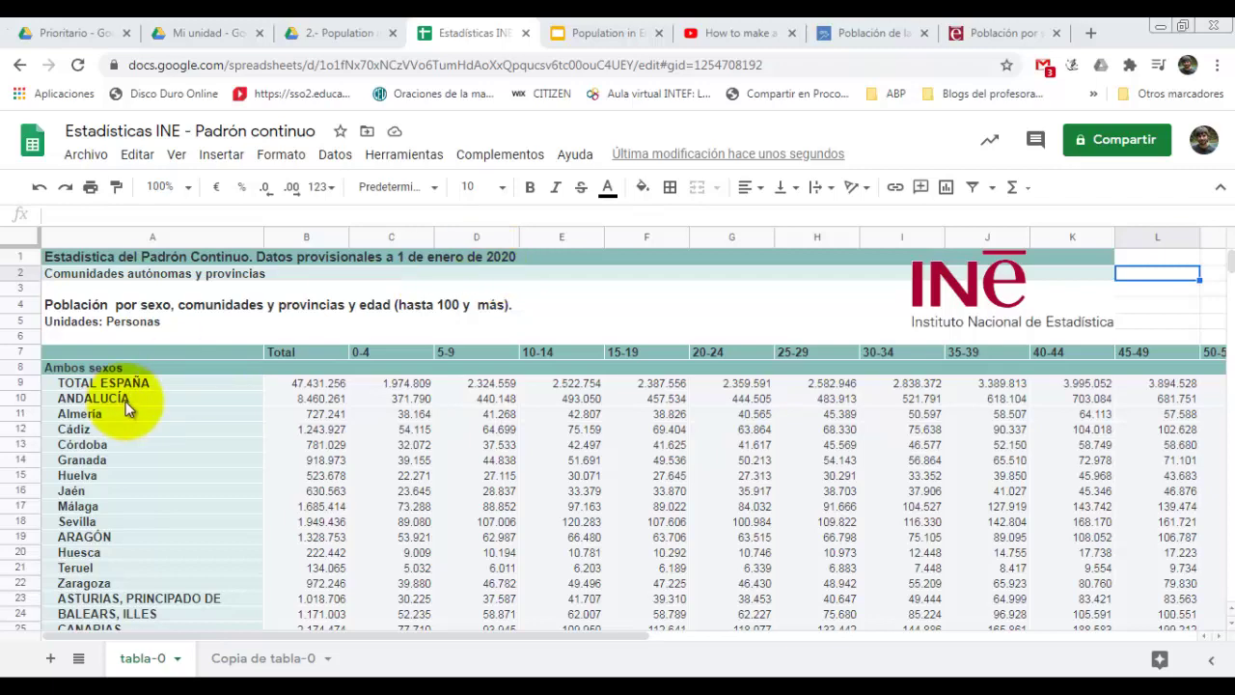
Step: Switch to the 'Copia de tabla-0' sheet holding the ANDALUCÍA and ARAGÓN Hombres/Mujeres data
click(1230, 270)
mouse_move(1231, 270)
mouse_down()
mouse_move(1230, 282)
mouse_move(1231, 253)
mouse_up()
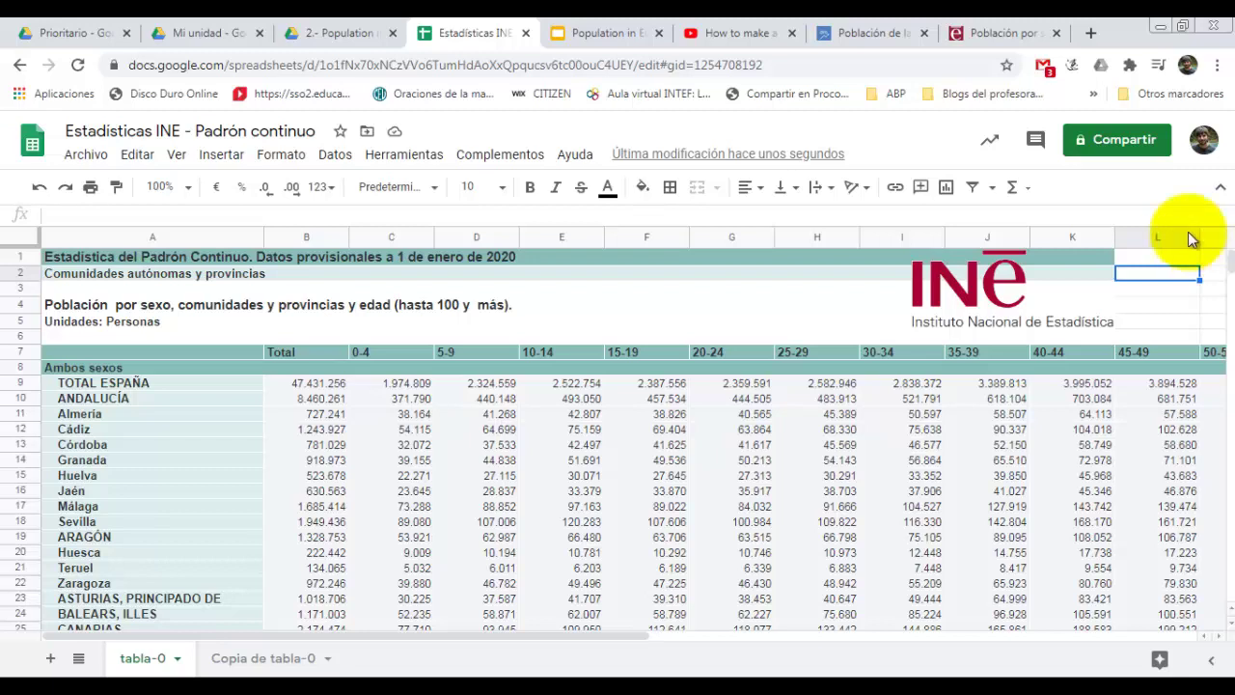
right_click(150, 664)
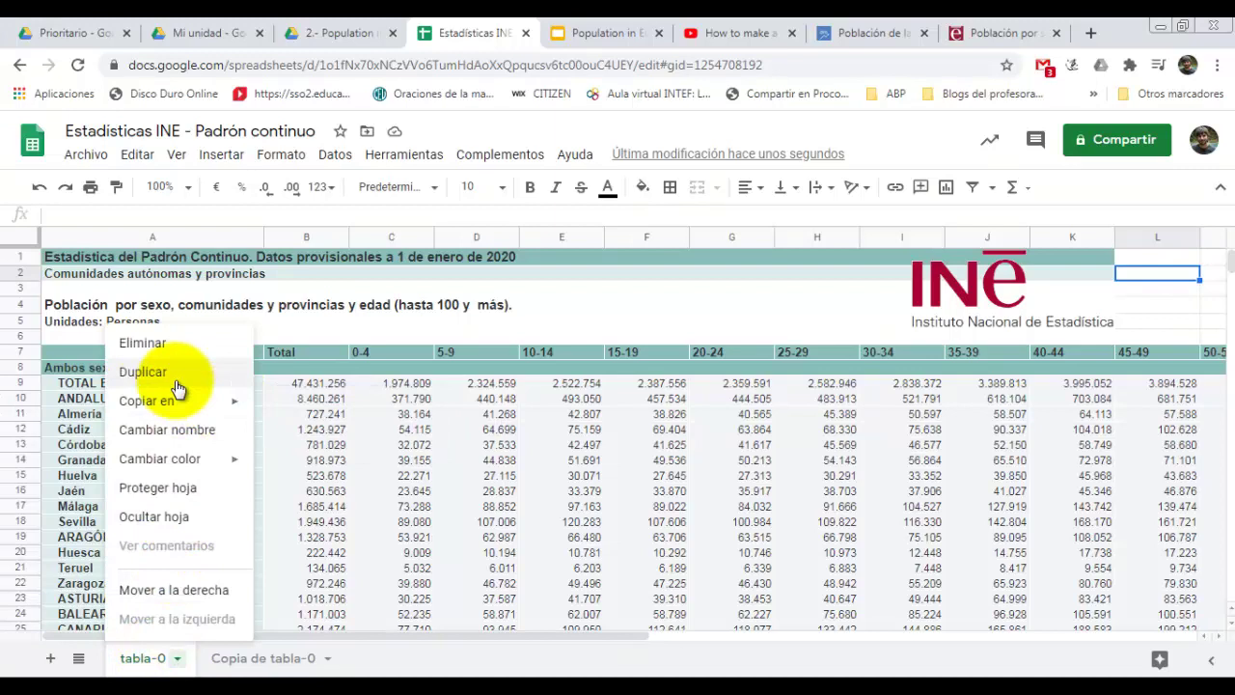
click(253, 659)
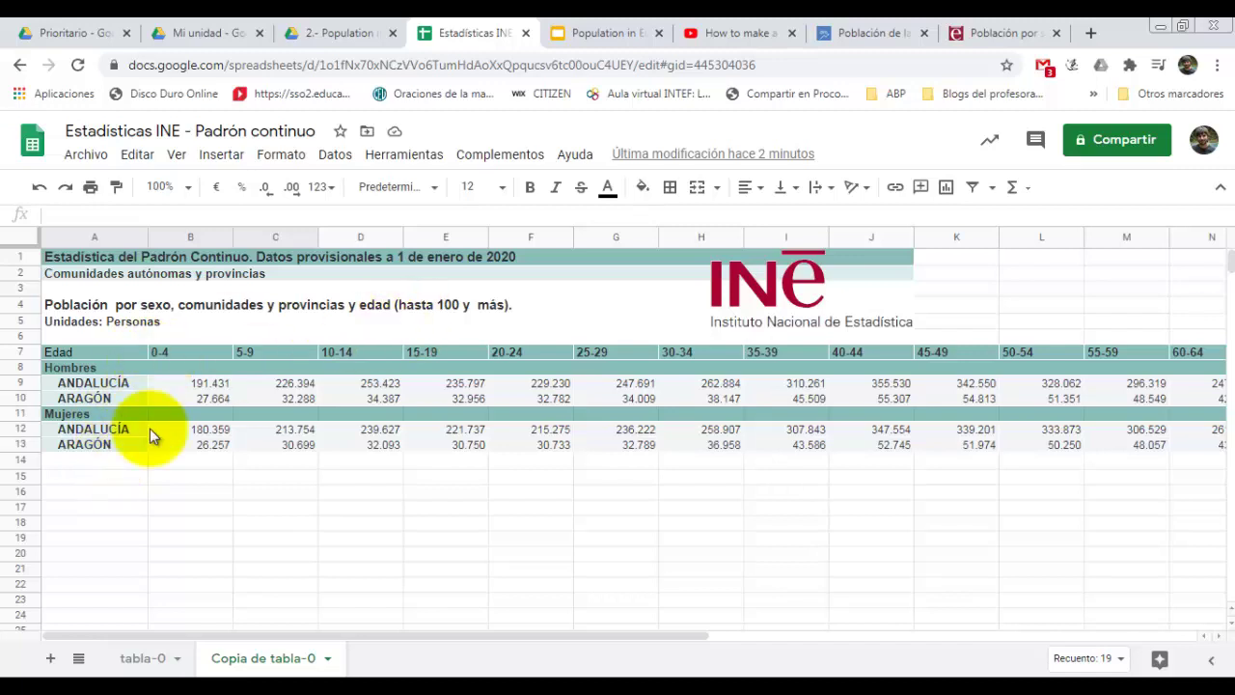
click(149, 654)
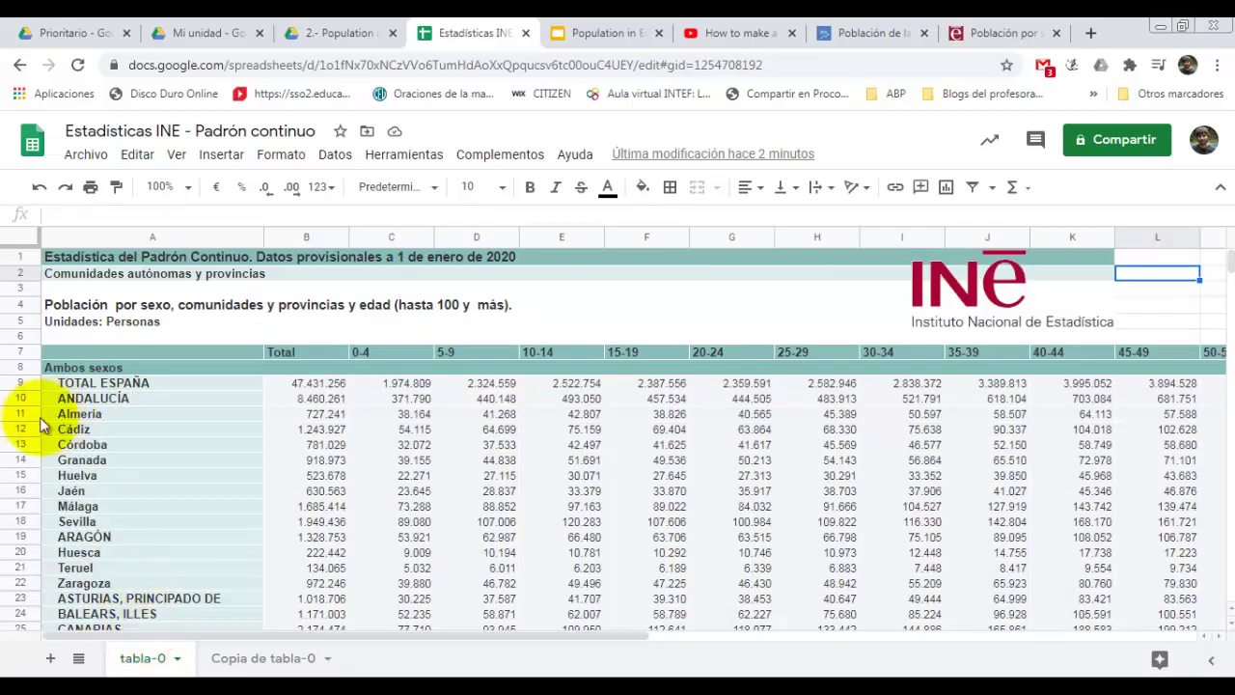
drag(32, 415, 32, 477)
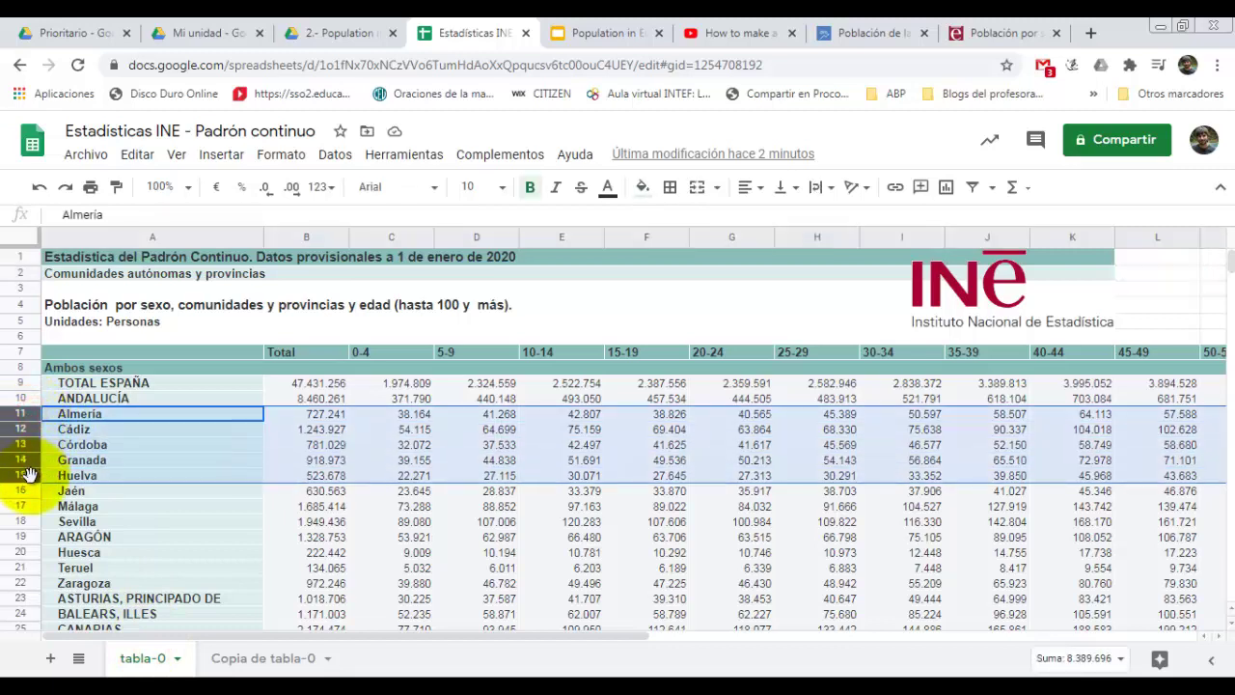
right_click(32, 479)
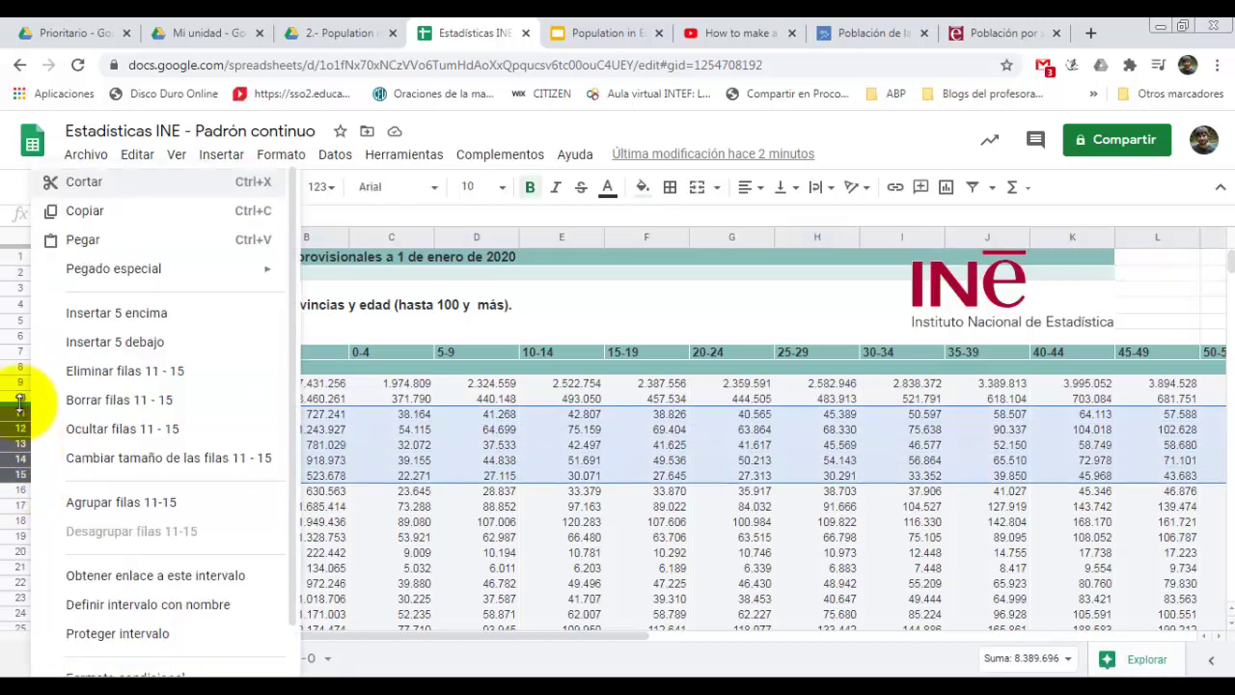
key(Escape)
click(169, 499)
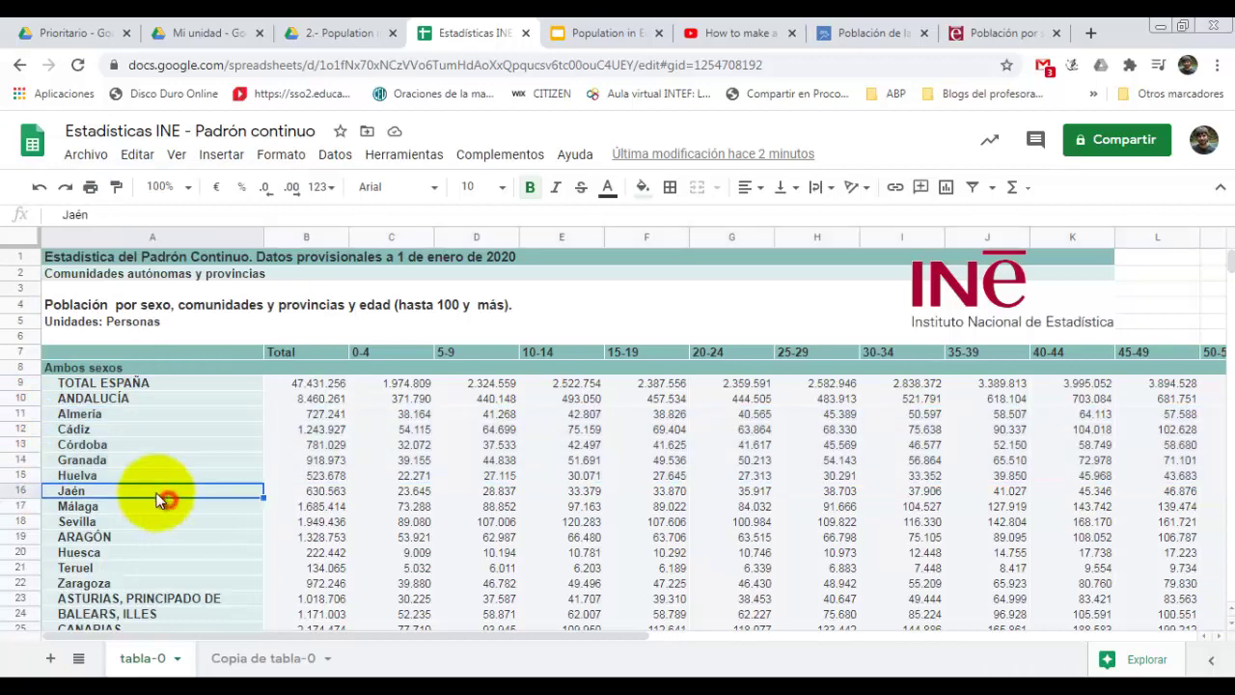
drag(32, 413, 33, 476)
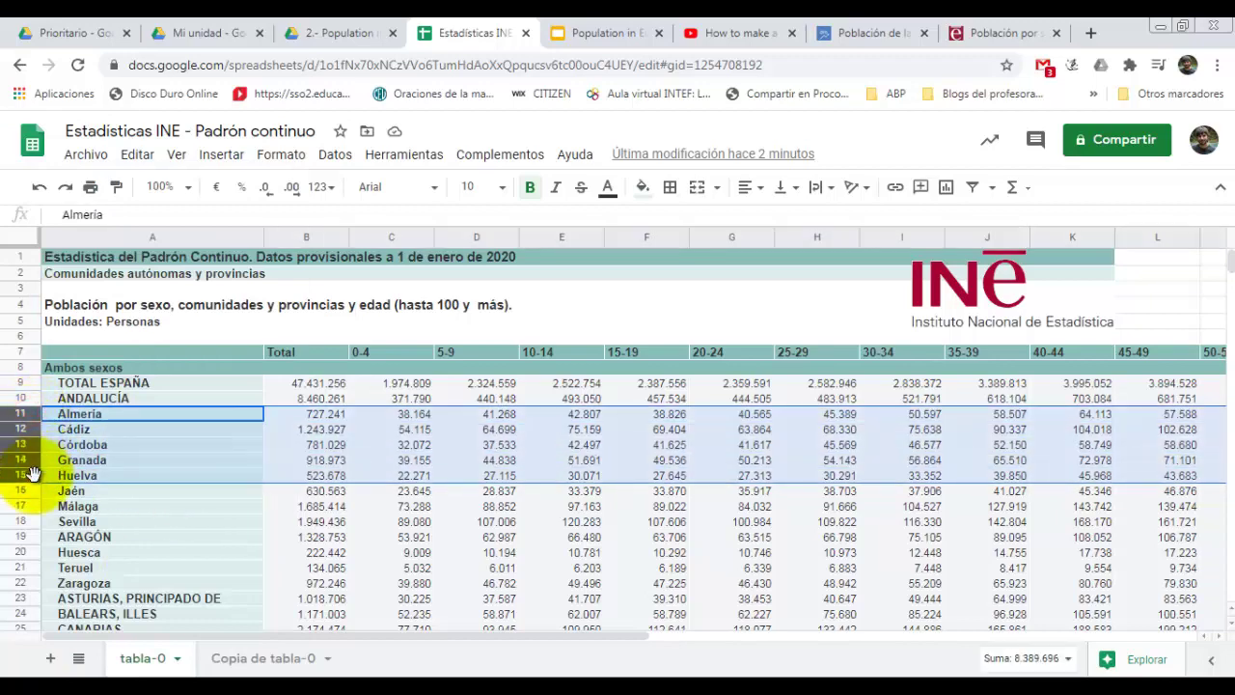
right_click(34, 477)
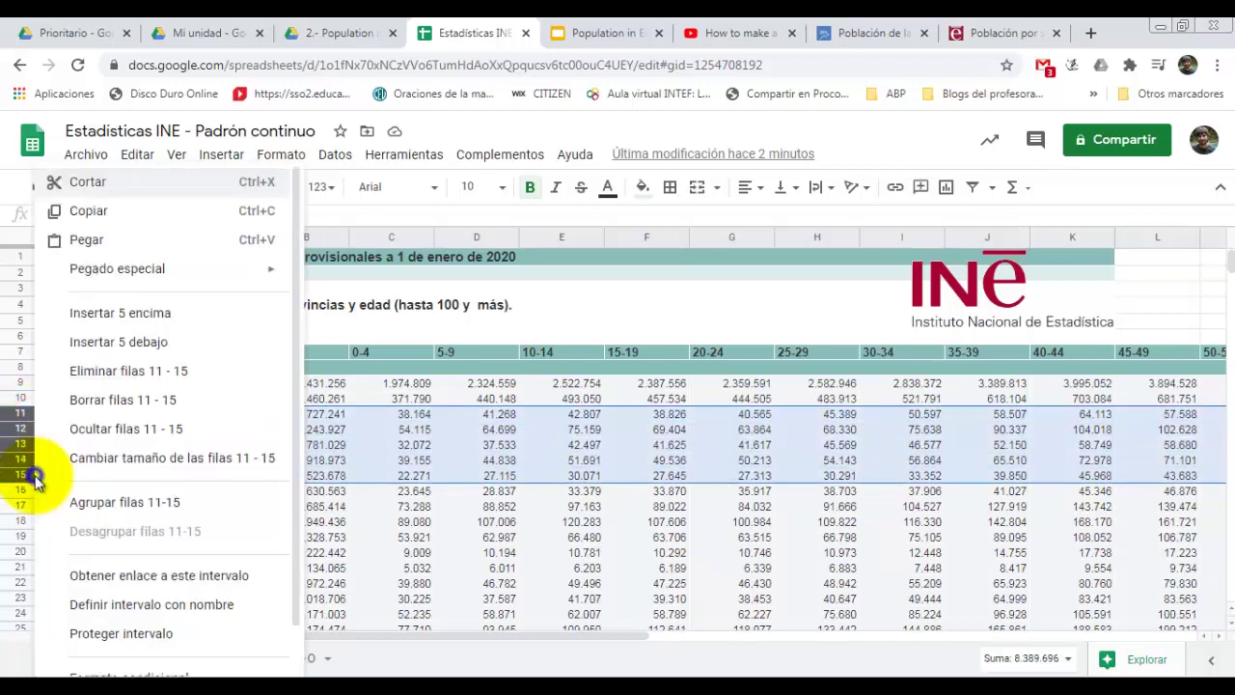
click(87, 373)
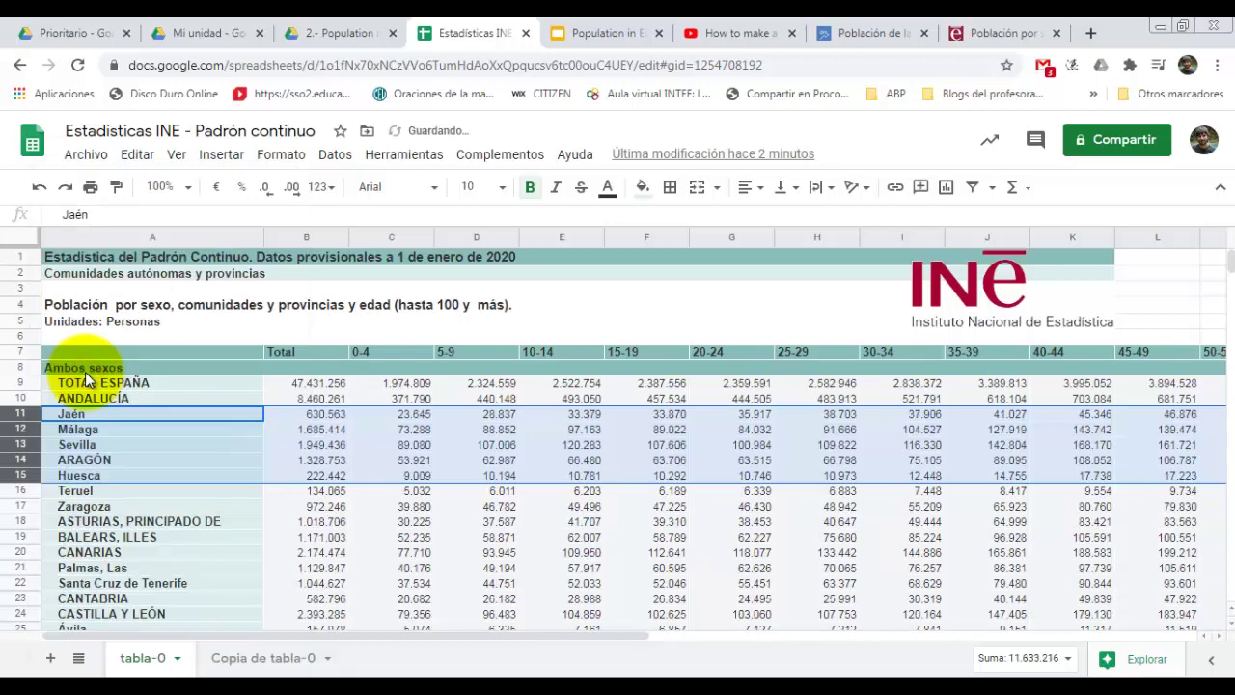
click(43, 190)
click(257, 659)
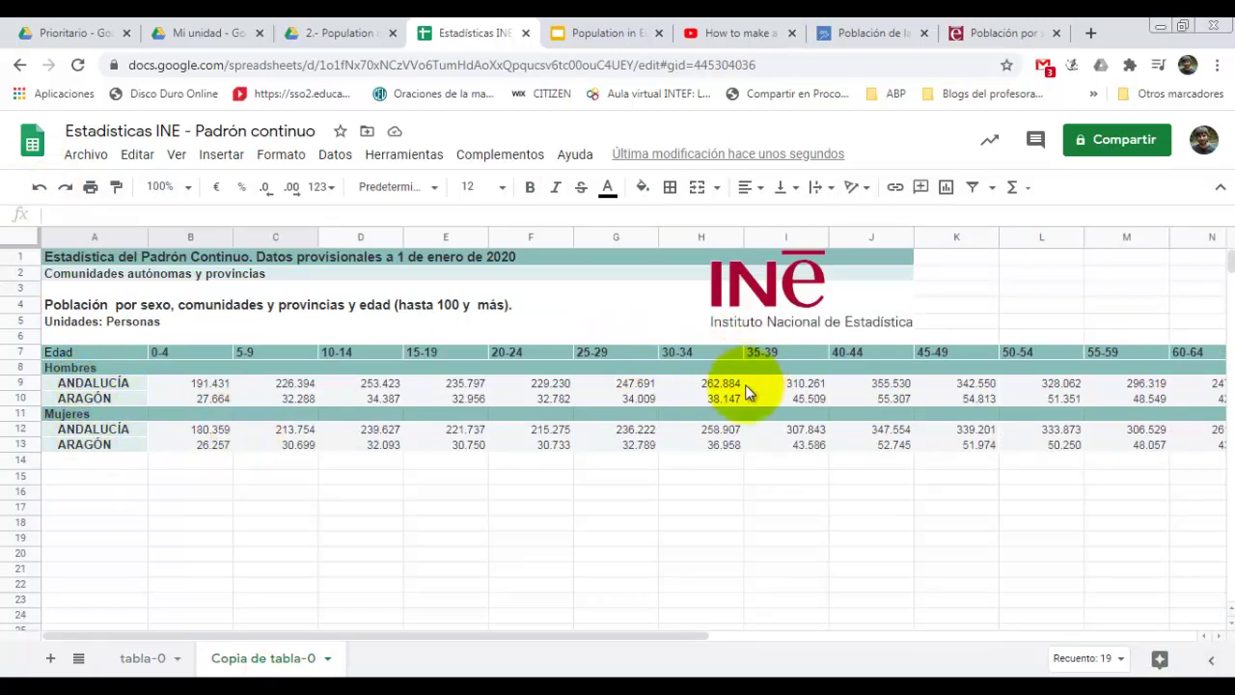
Step: Place the empty Hombres/Mujeres age-group table in A15:C31 below the data
key(ctrl+z)
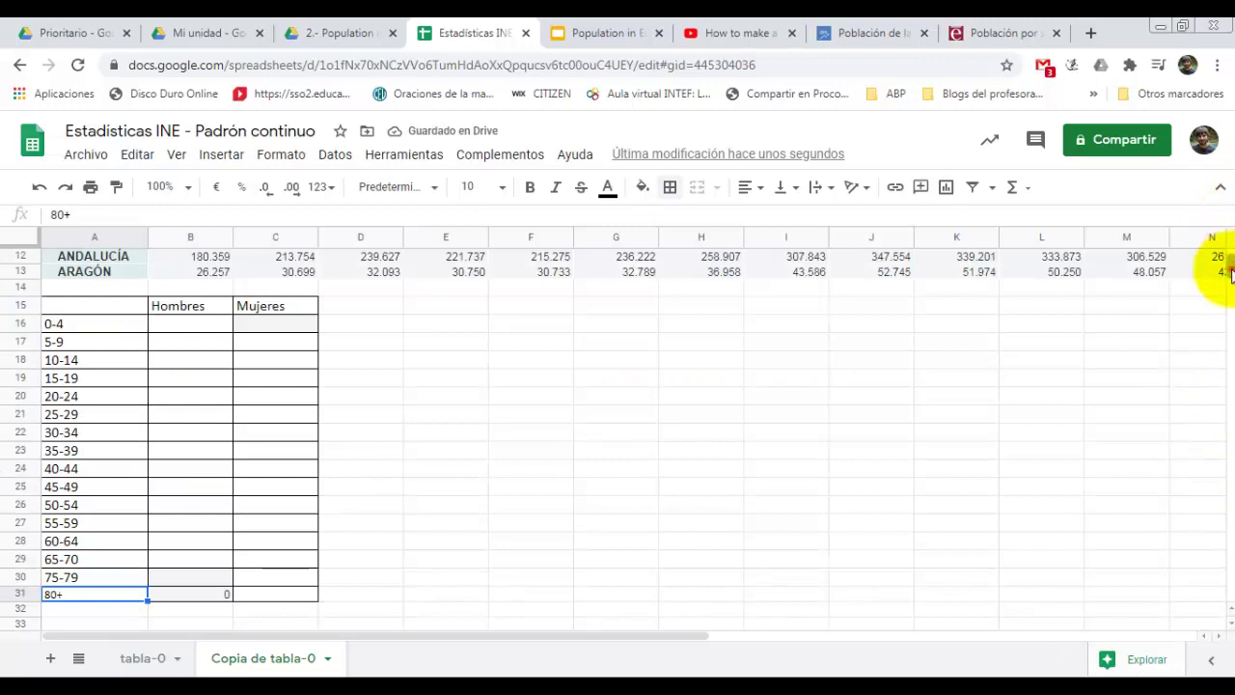
scroll(1221, 261, up, 4)
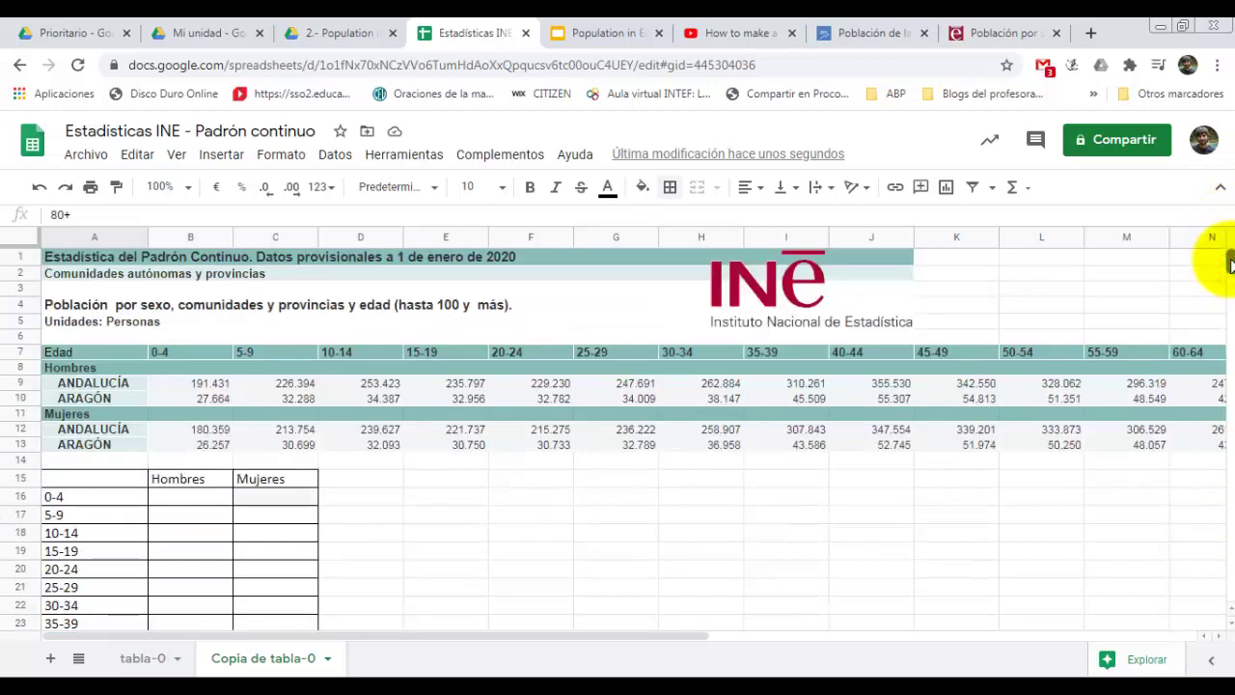
scroll(1227, 262, down, 3)
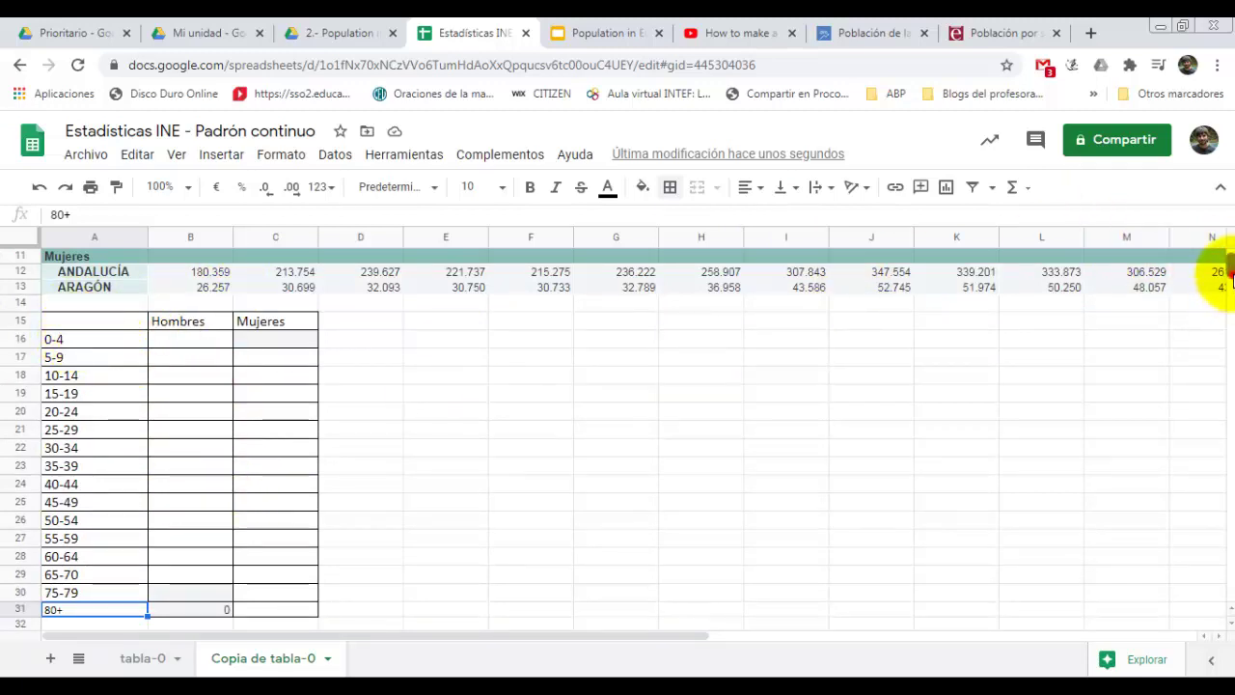
scroll(1225, 262, up, 3)
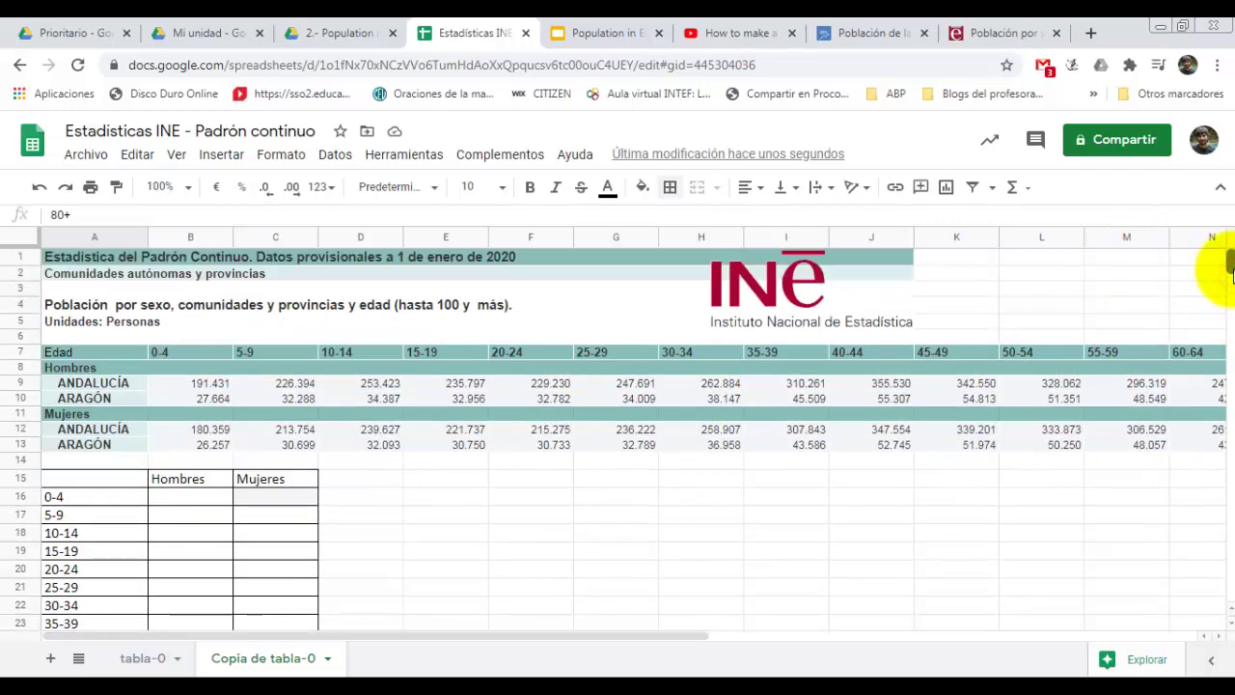
scroll(1229, 265, down, 5)
scroll(1229, 270, up, 1)
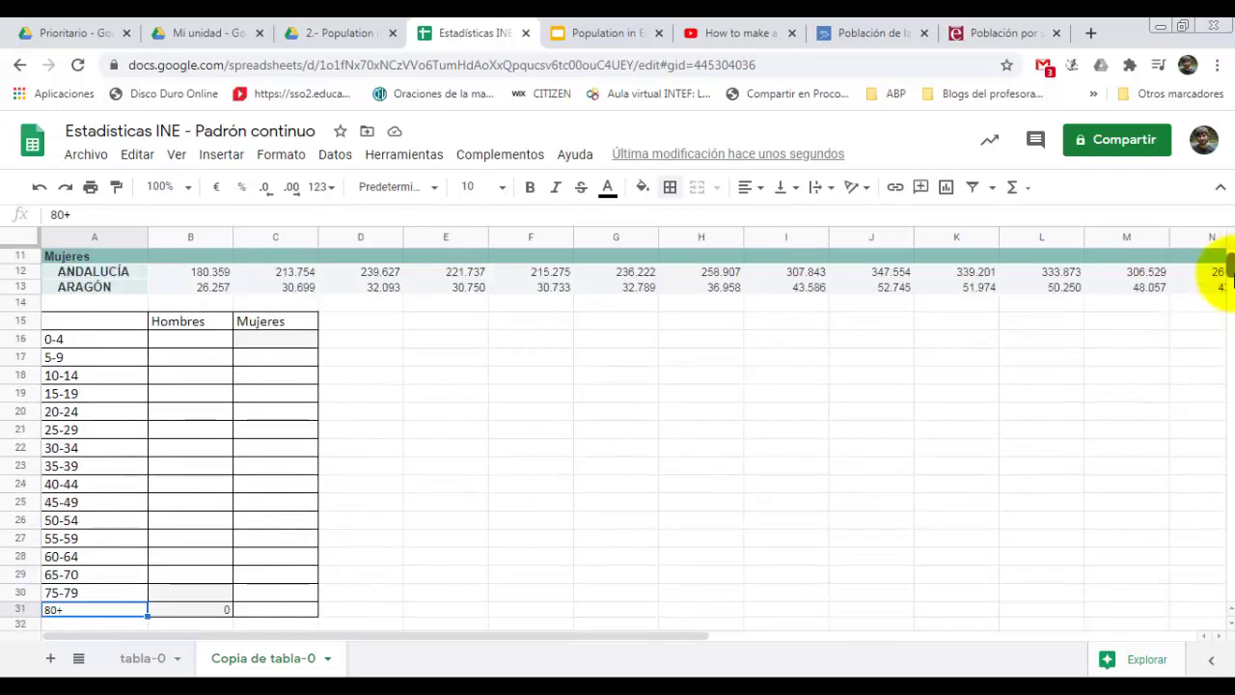
scroll(1225, 273, up, 1)
scroll(1228, 276, down, 1)
scroll(1231, 278, up, 2)
scroll(1231, 275, up, 1)
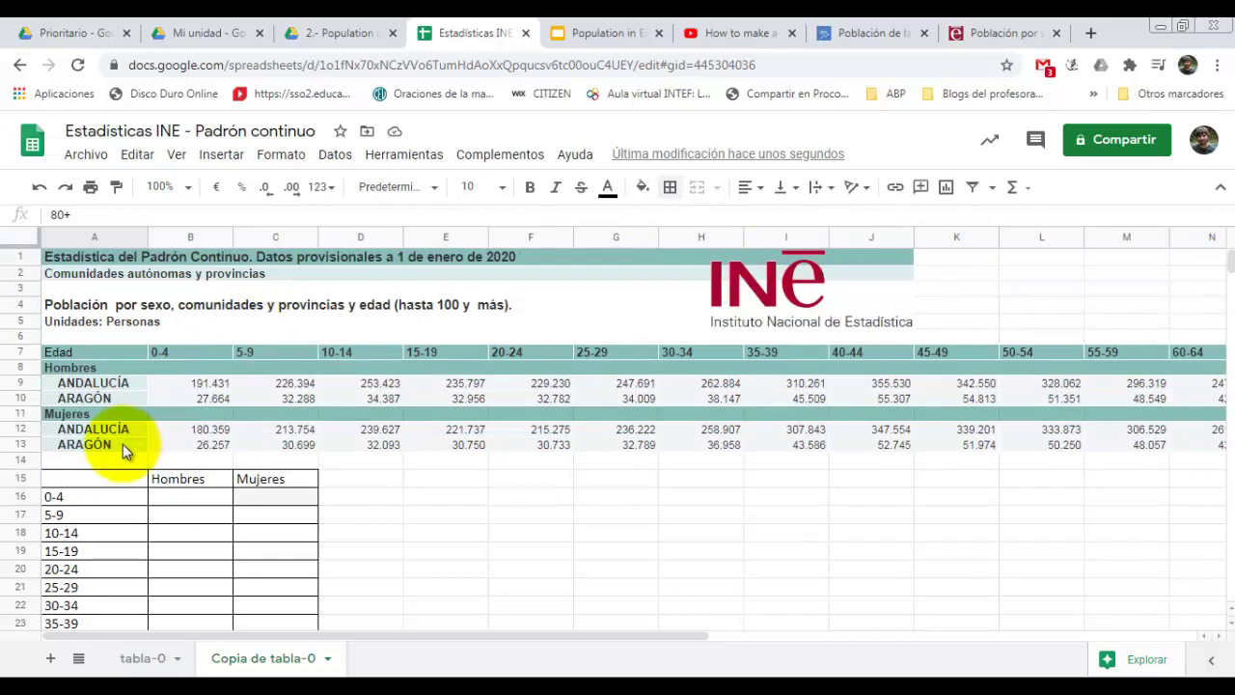
Step: Copy the A15:C31 age table and paste a duplicate starting at E15
mouse_move(116, 477)
mouse_down()
mouse_move(248, 628)
mouse_move(267, 591)
mouse_up()
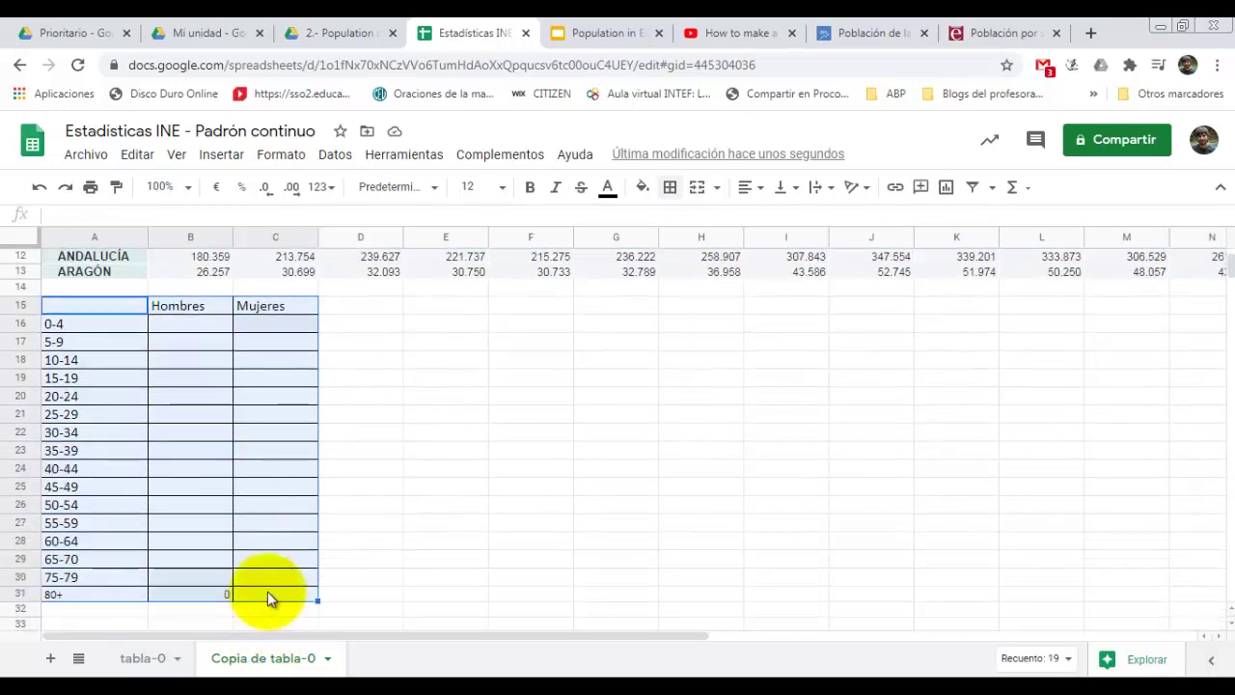
key(ctrl+c)
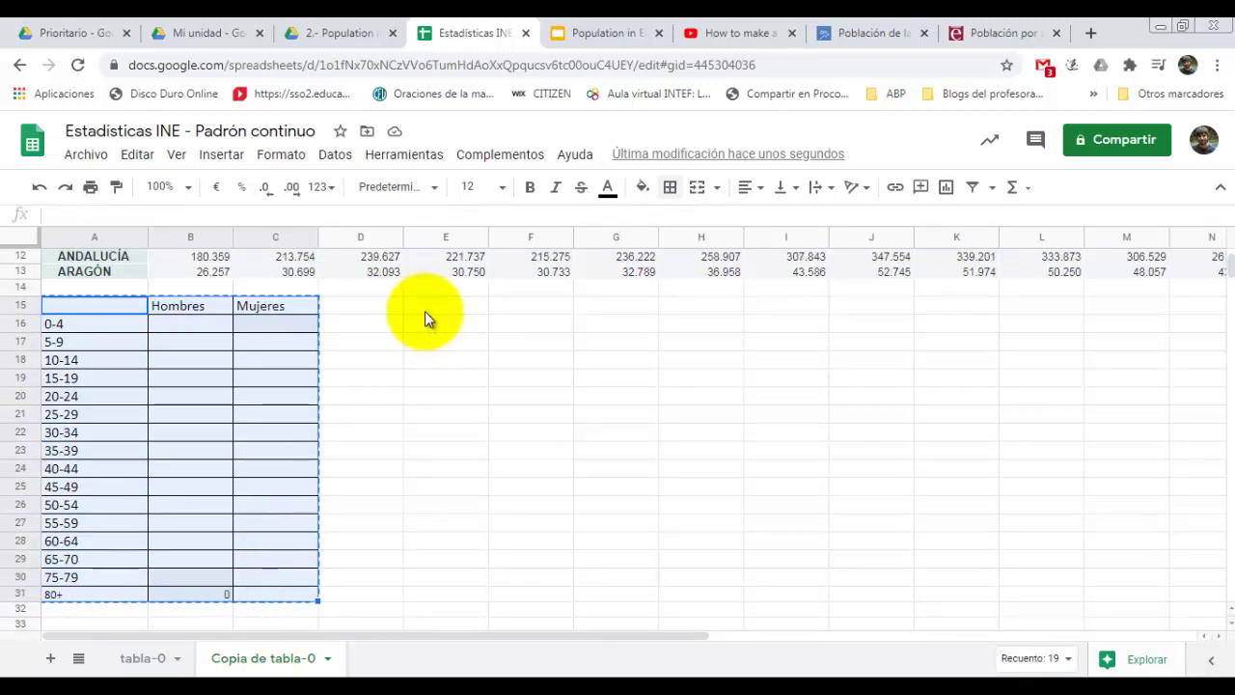
click(425, 310)
key(ctrl+v)
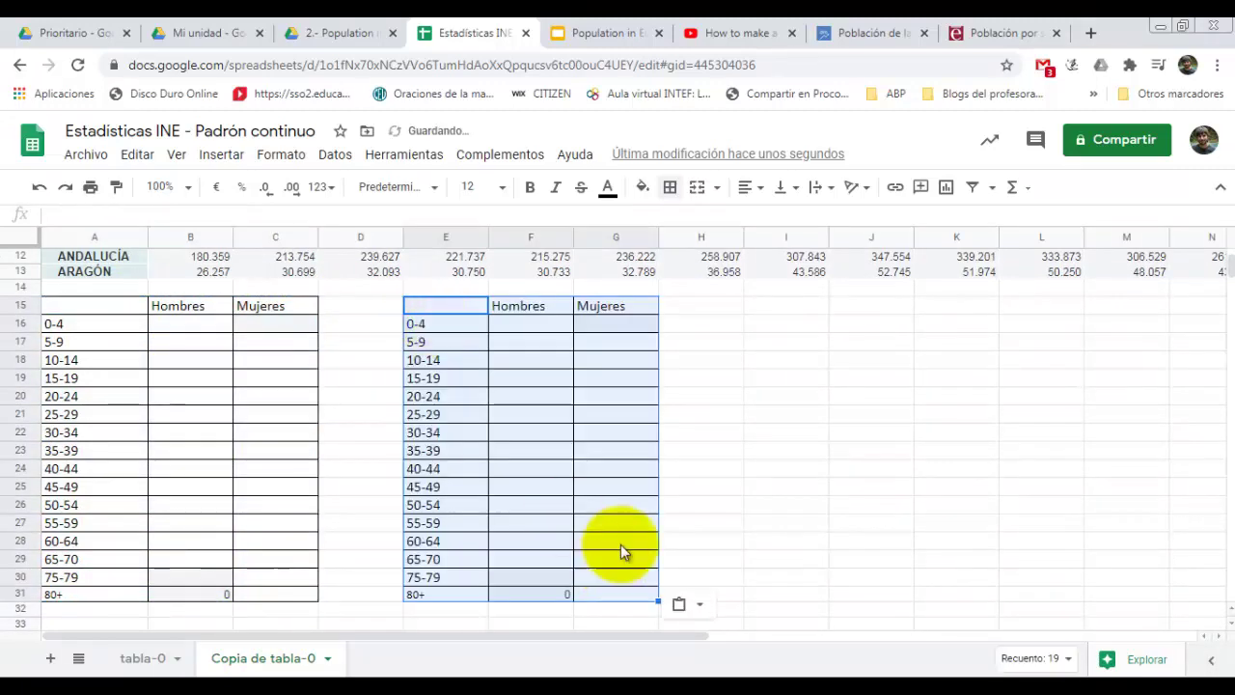
scroll(1222, 256, up, 3)
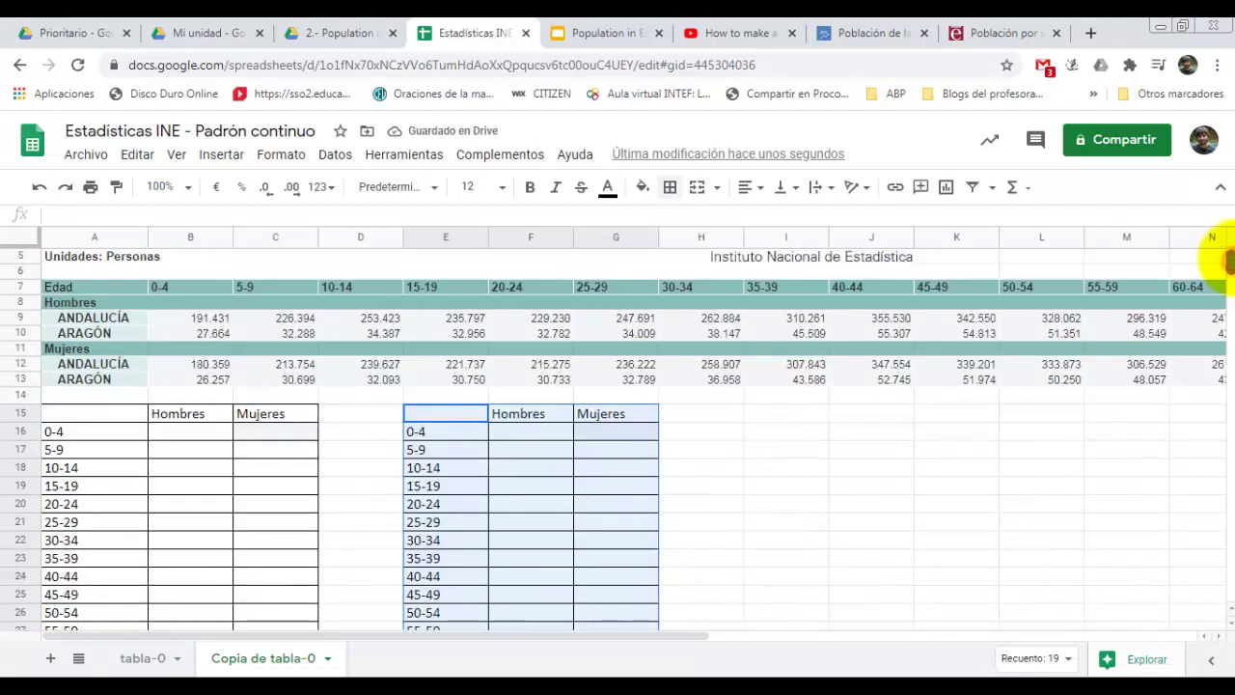
scroll(1224, 257, up, 2)
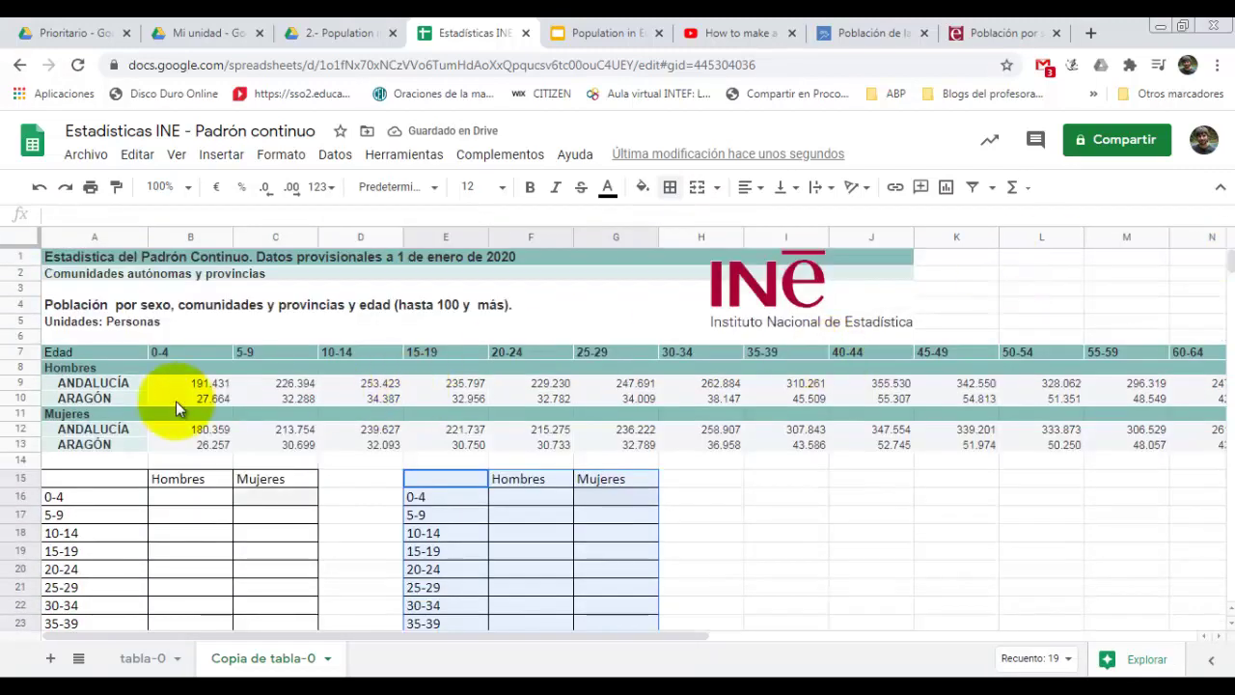
Step: Hide the ARAGÓN Hombres row 10 and Mujeres row 13
click(29, 397)
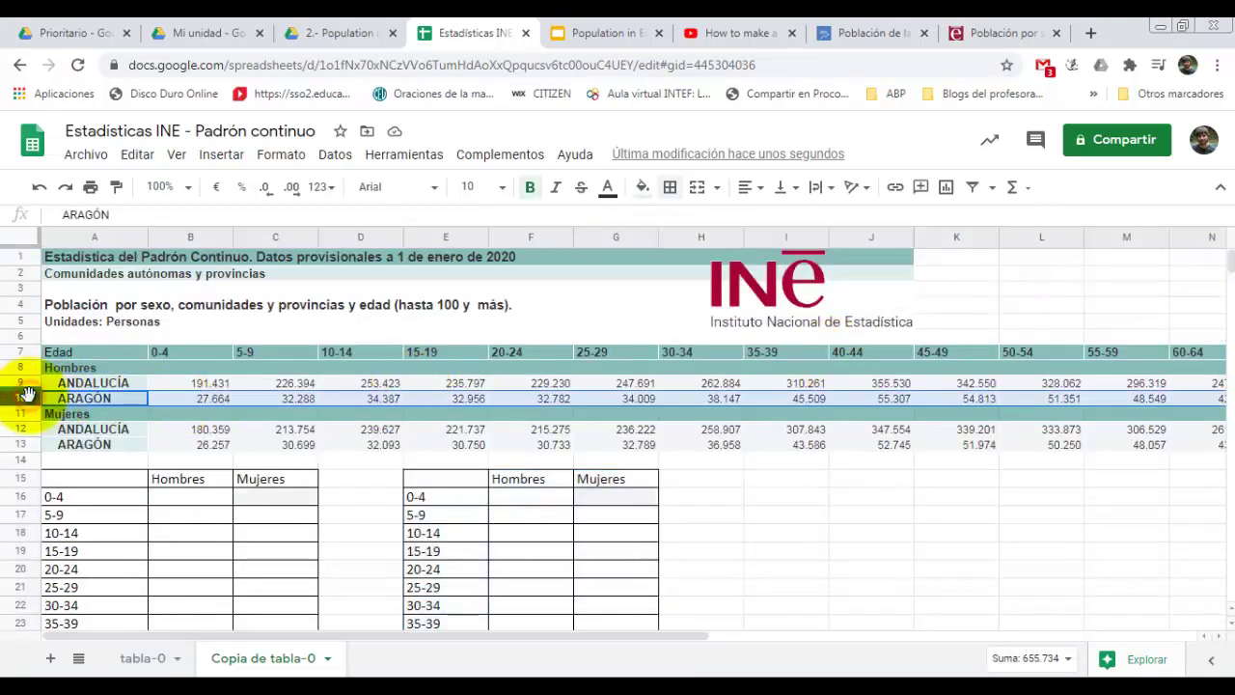
right_click(29, 396)
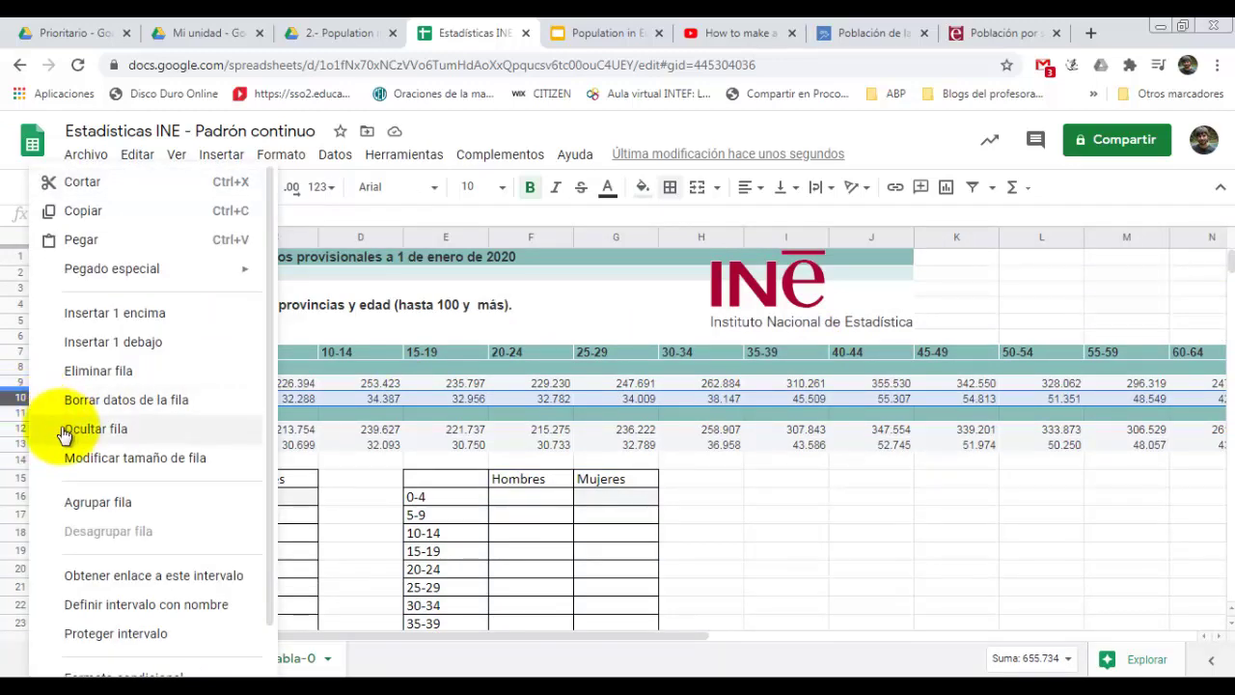
click(62, 431)
click(29, 428)
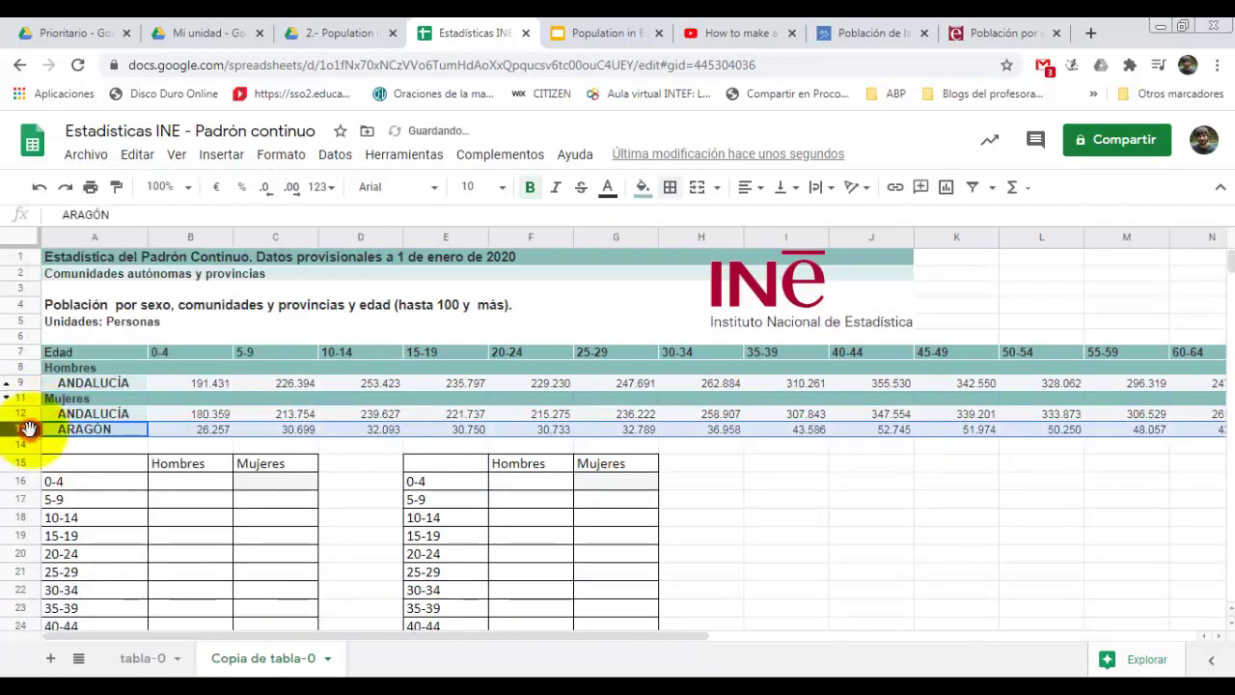
right_click(29, 428)
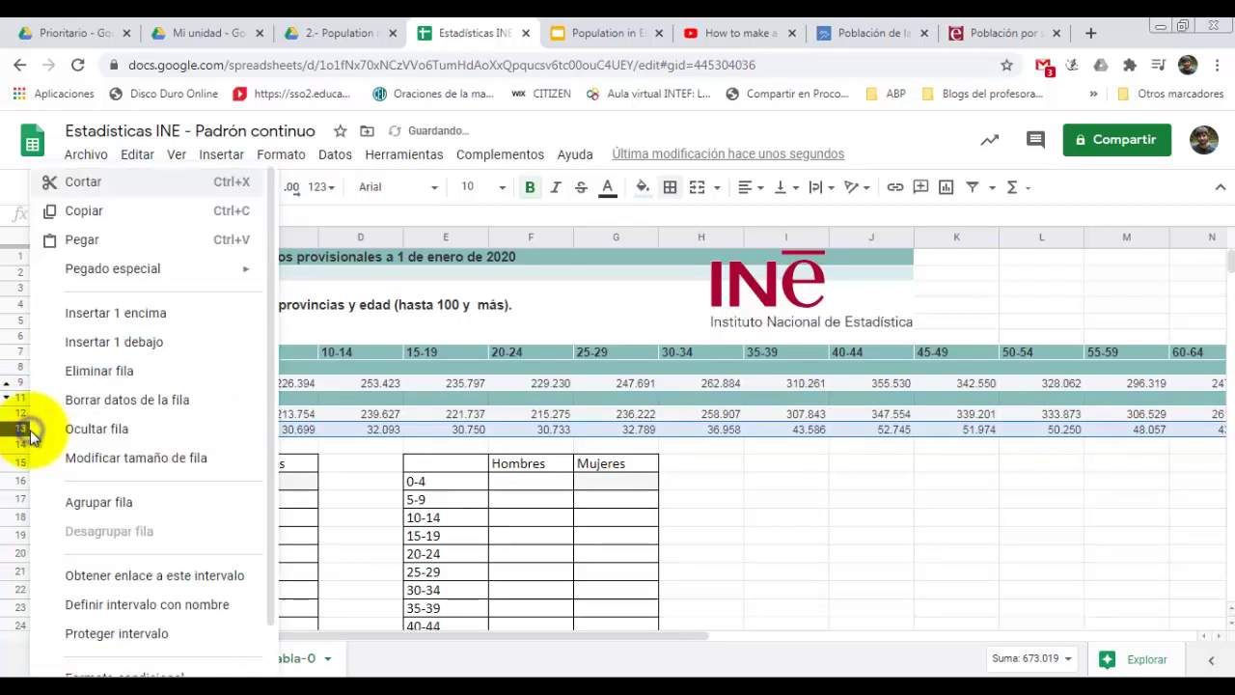
click(81, 431)
click(193, 384)
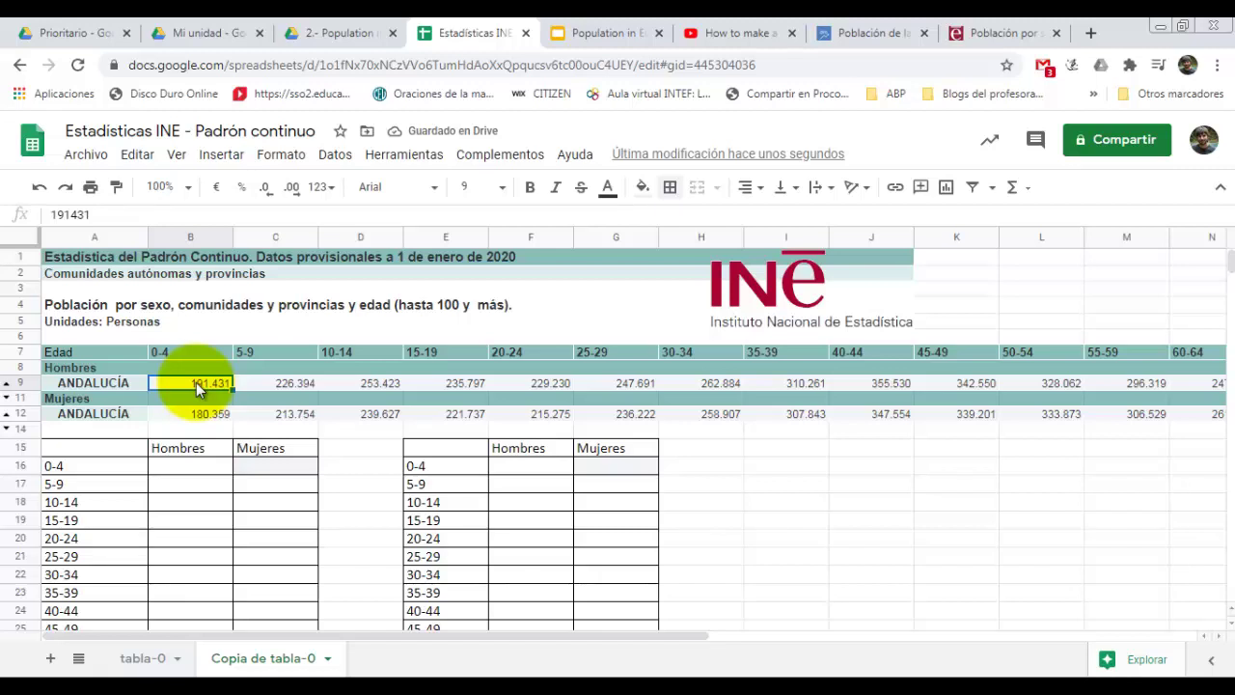
key(ctrl+c)
click(196, 473)
key(ctrl+v)
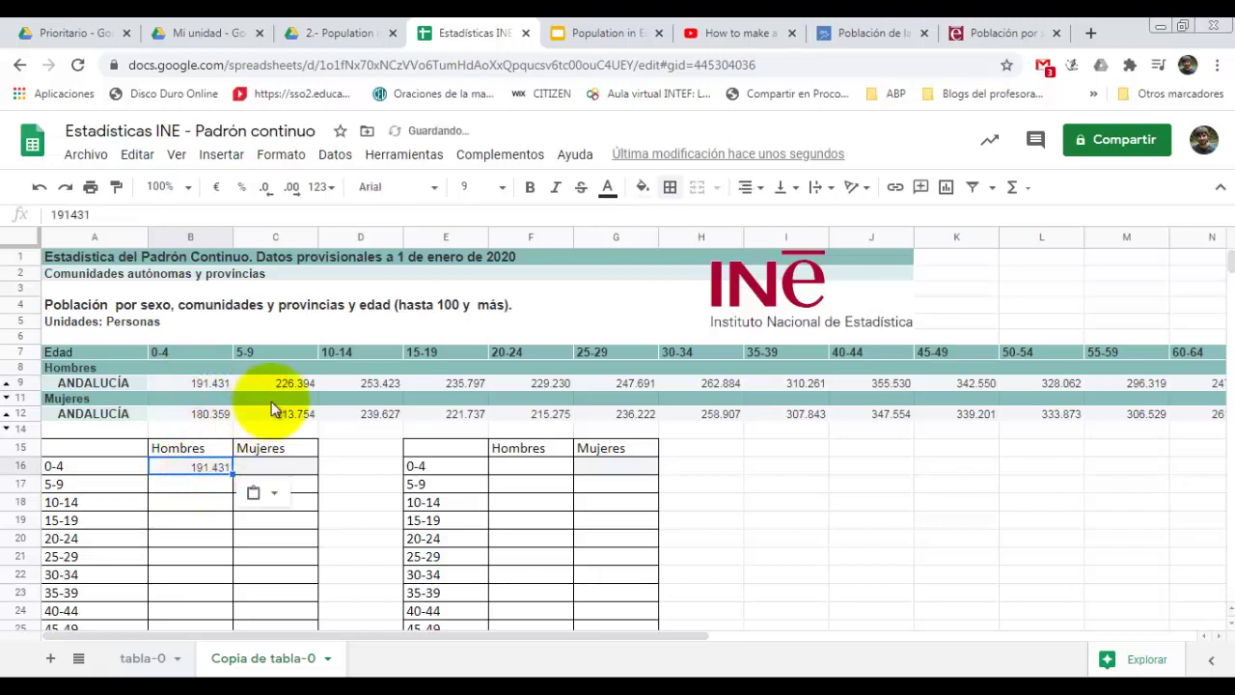
click(275, 386)
key(ctrl+c)
click(218, 483)
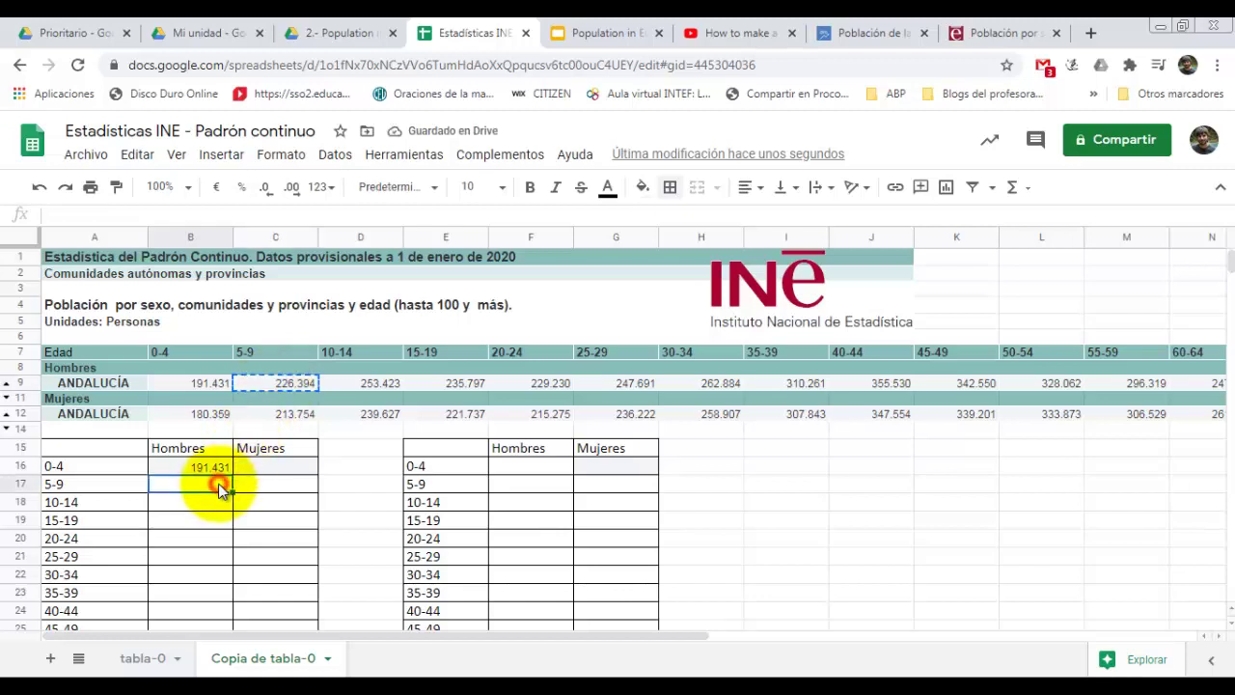
key(ctrl+v)
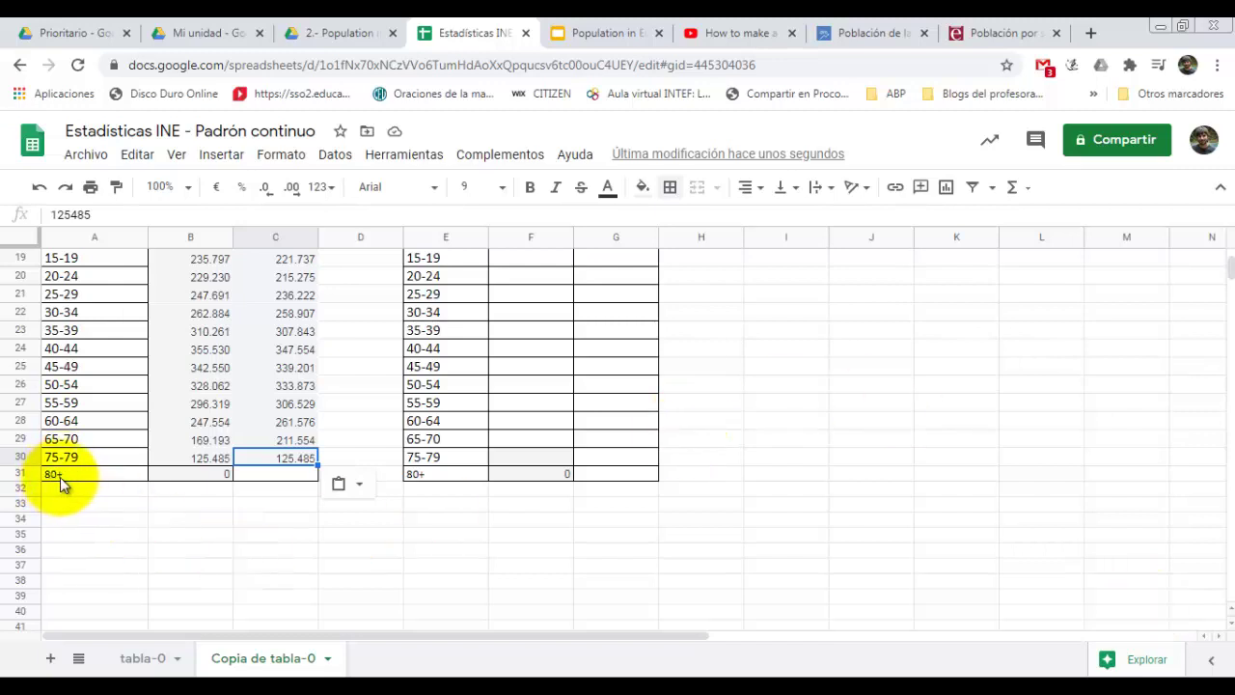
drag(1225, 270, 1218, 241)
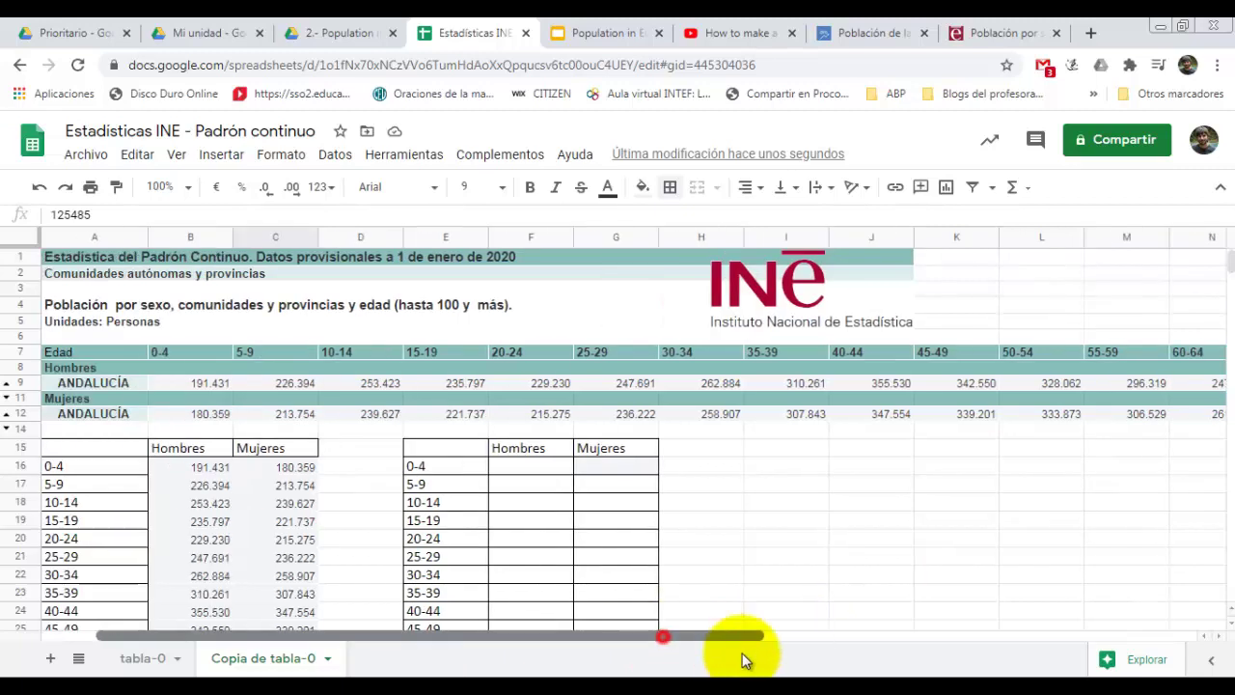
drag(668, 637, 1010, 637)
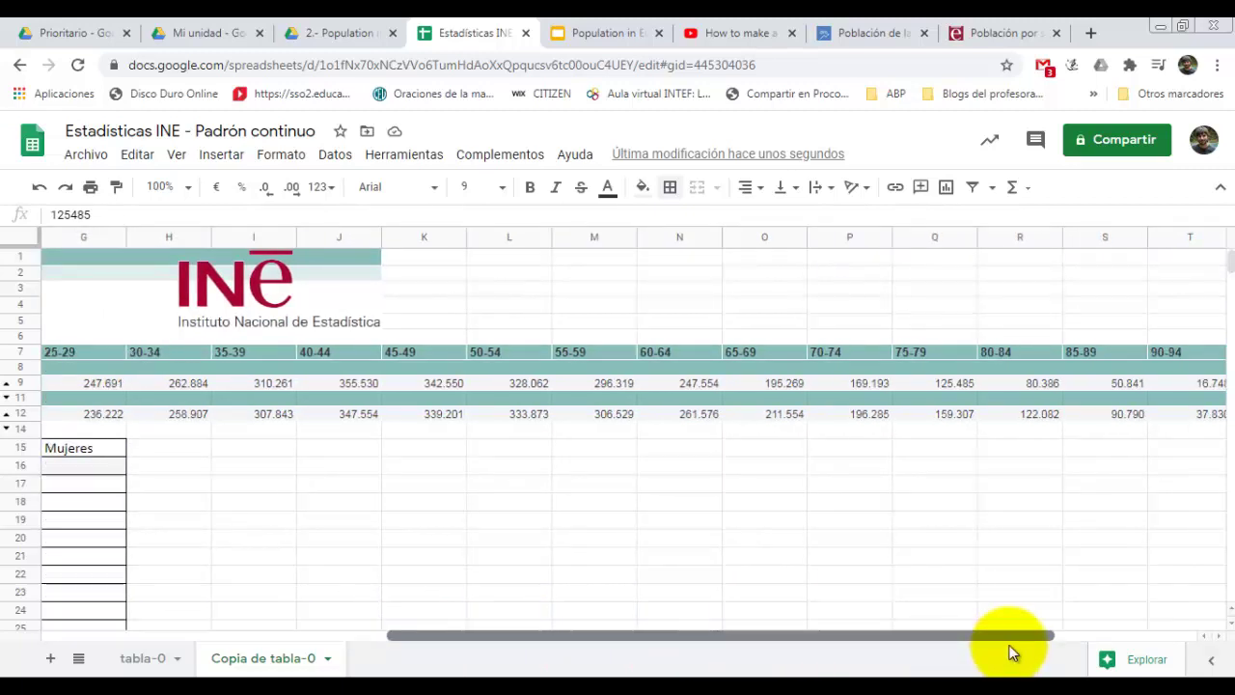
mouse_move(1010, 646)
mouse_down()
mouse_move(1069, 638)
mouse_move(511, 657)
mouse_up()
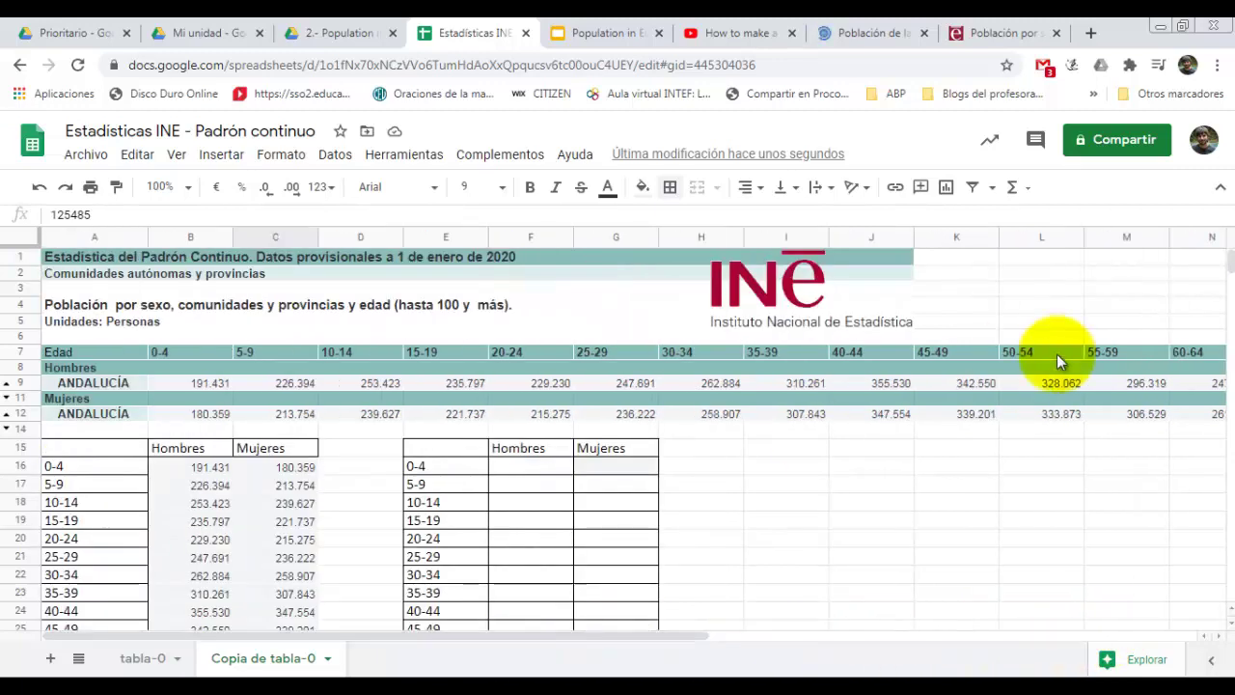
drag(1222, 253, 1221, 261)
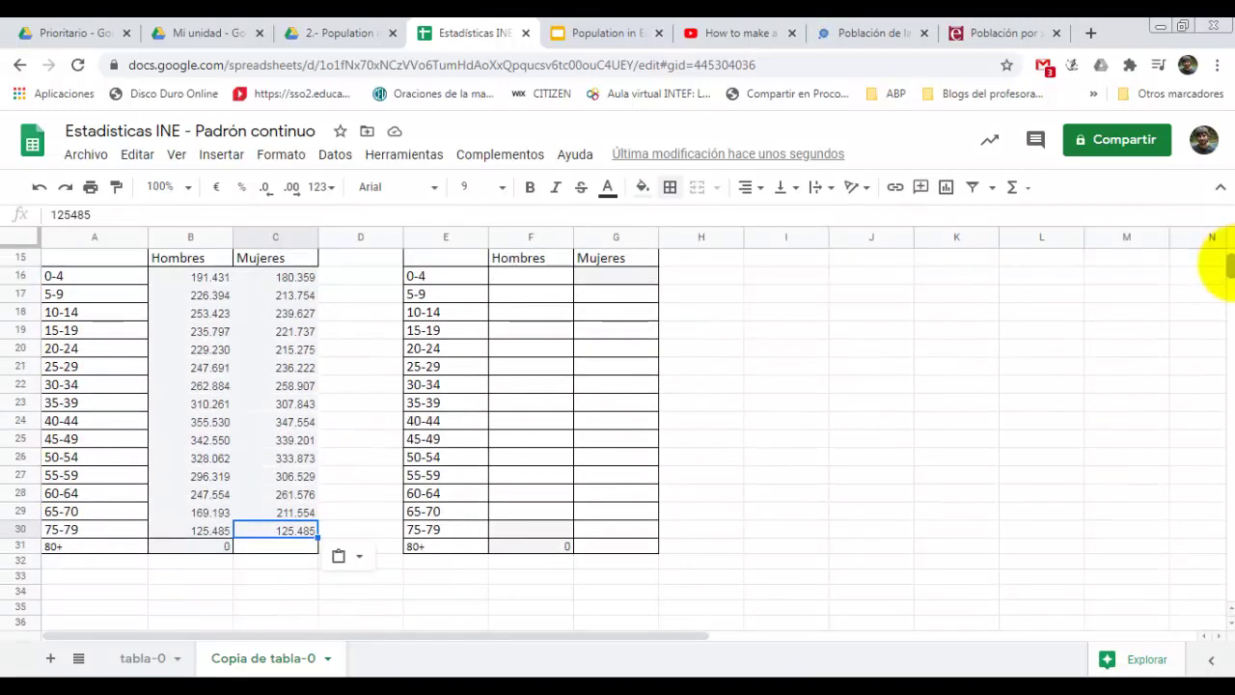
click(221, 546)
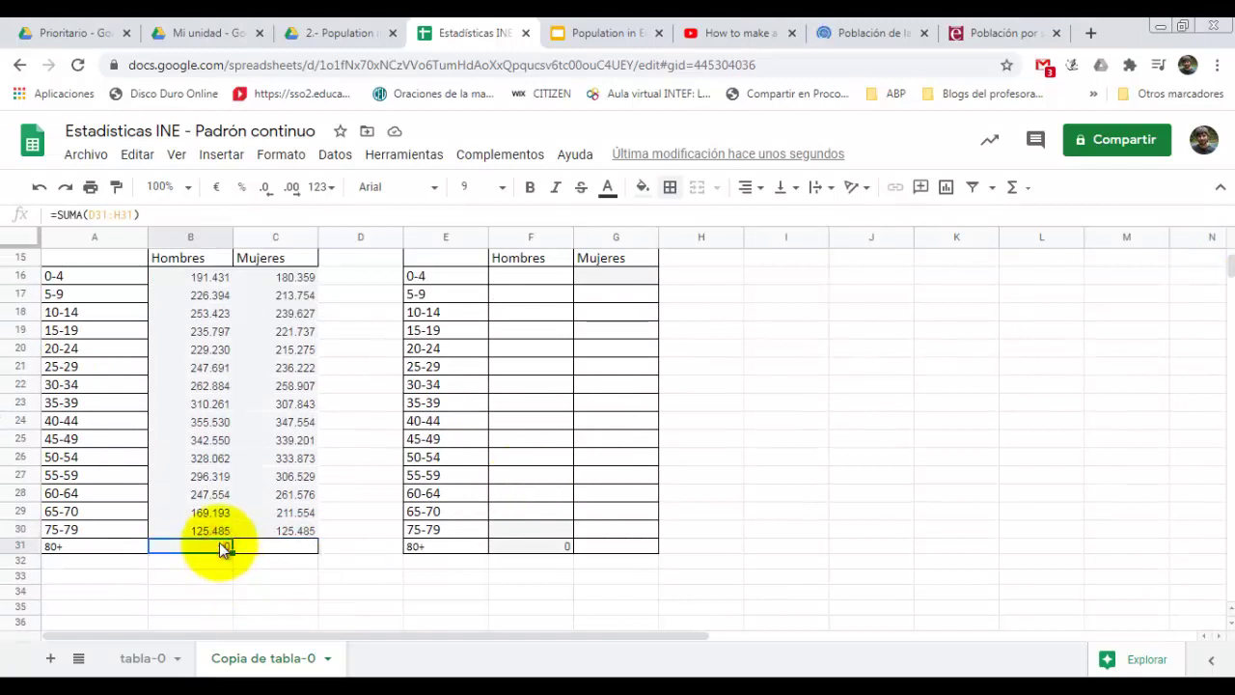
Step: Enter =SUMA(R9:V9) in B31 to total men aged 80+ (151.799)
click(1016, 191)
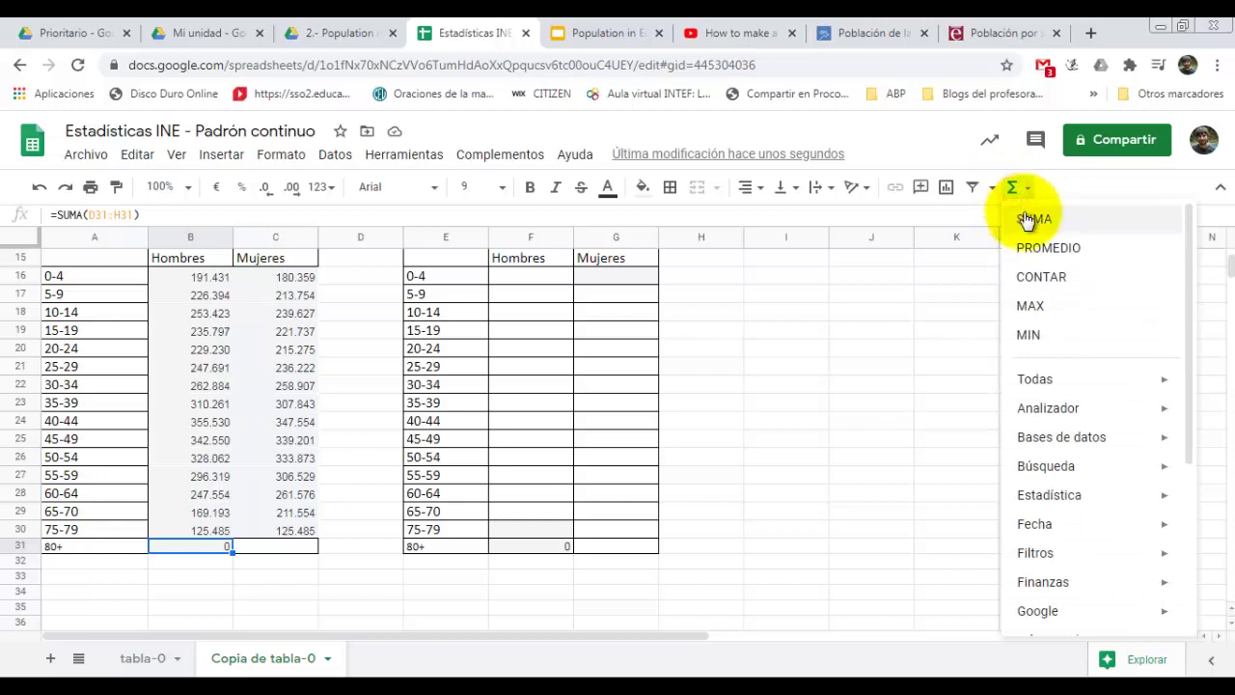
click(1025, 214)
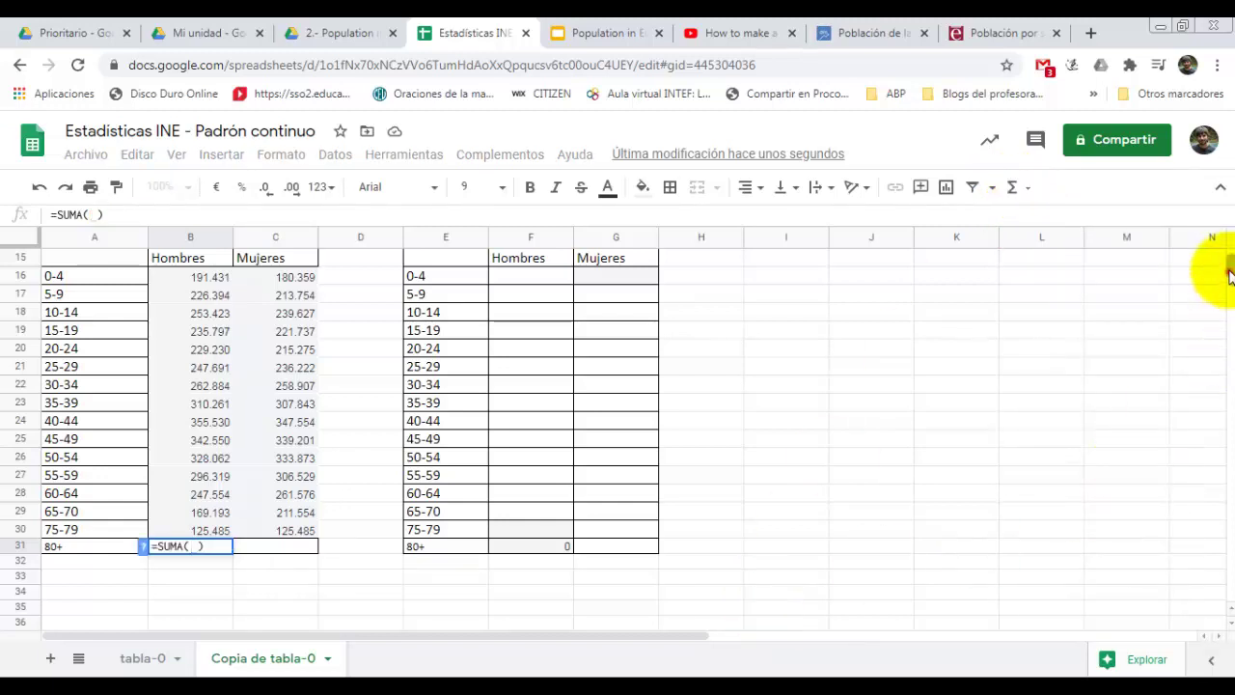
drag(1230, 277, 1227, 255)
drag(658, 632, 1134, 546)
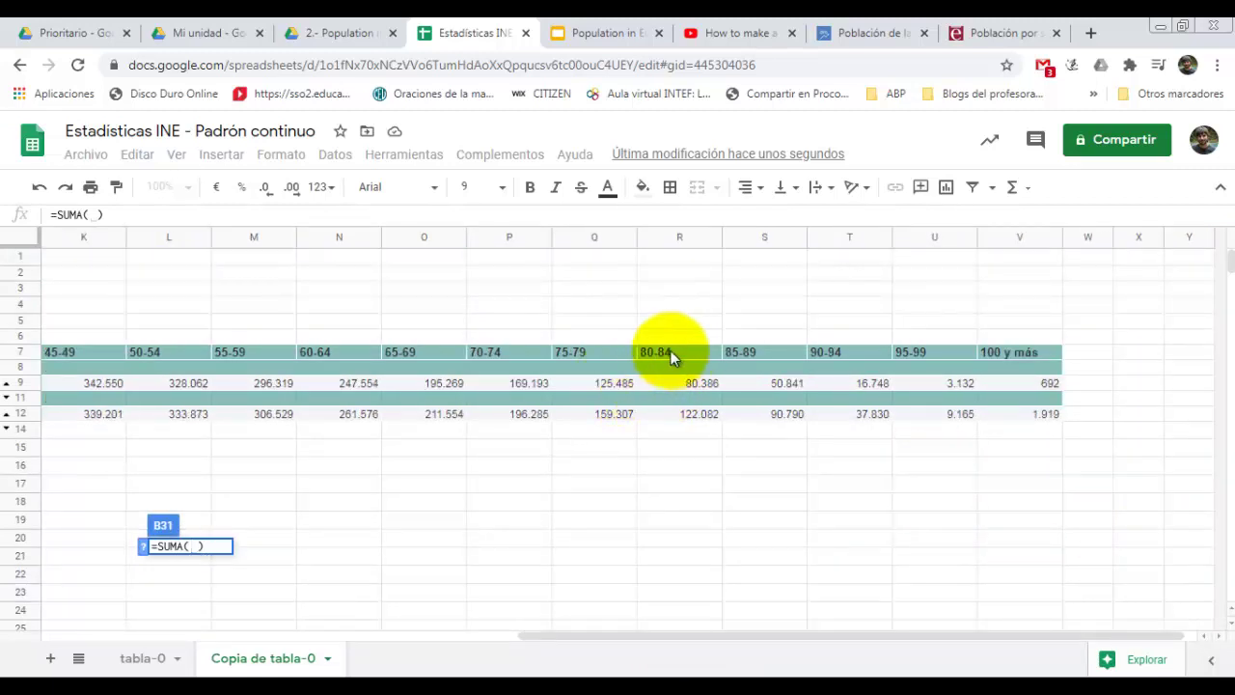
click(673, 386)
drag(751, 386, 994, 389)
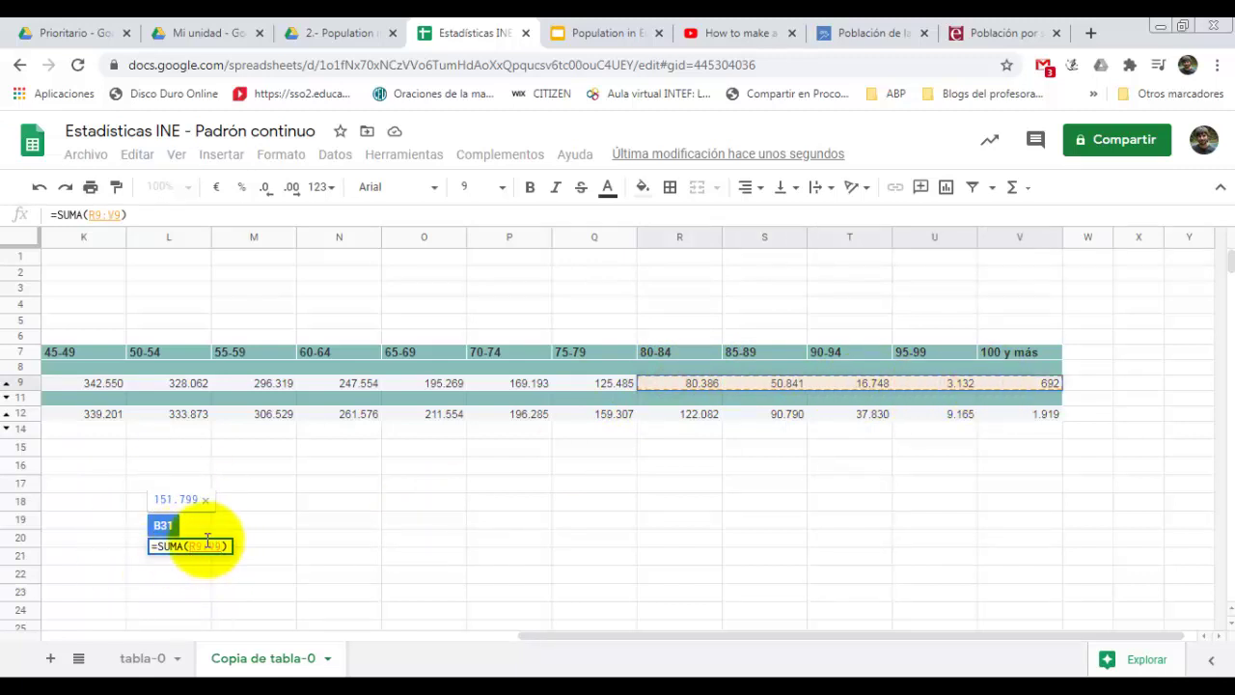
key(Return)
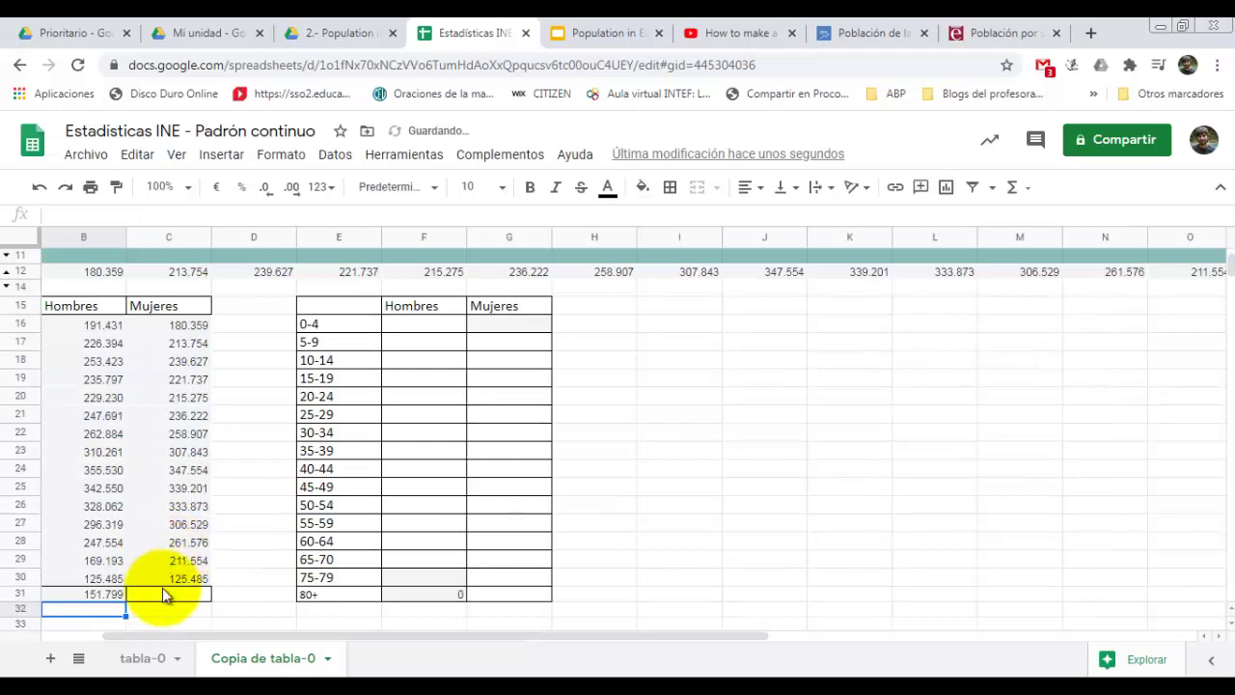
Step: Enter =SUMA(R12:V12) in C31 to total women aged 80+ (261.786)
click(151, 593)
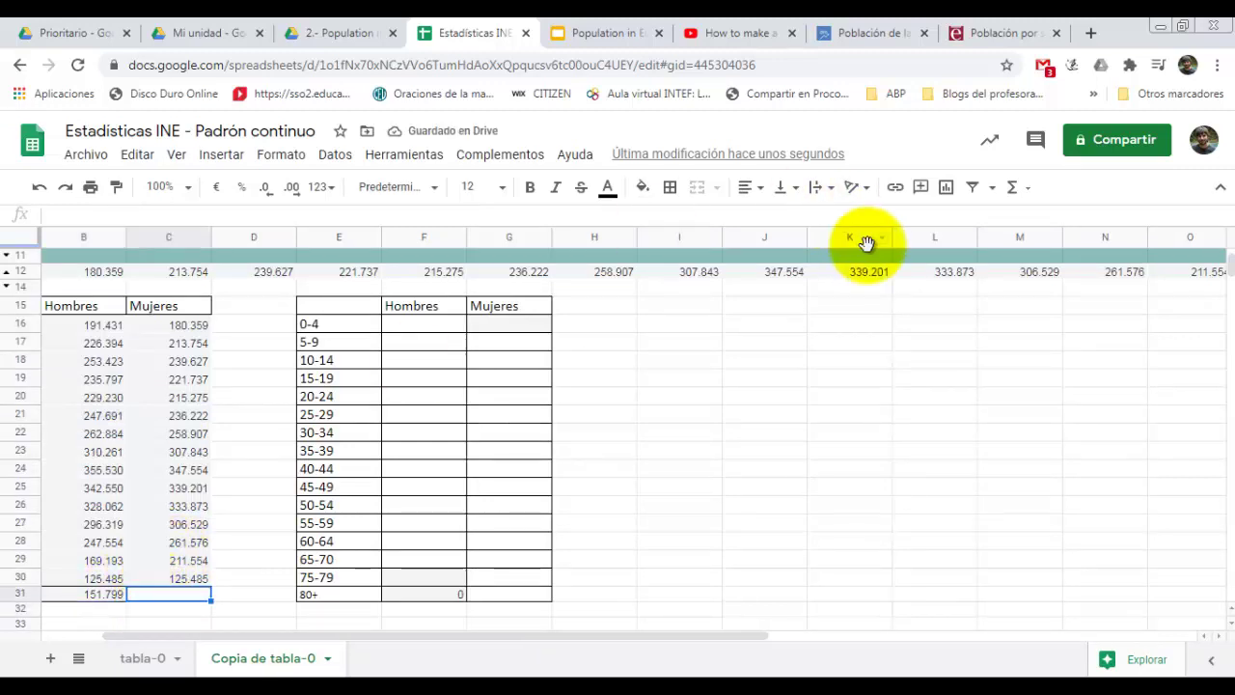
click(1012, 189)
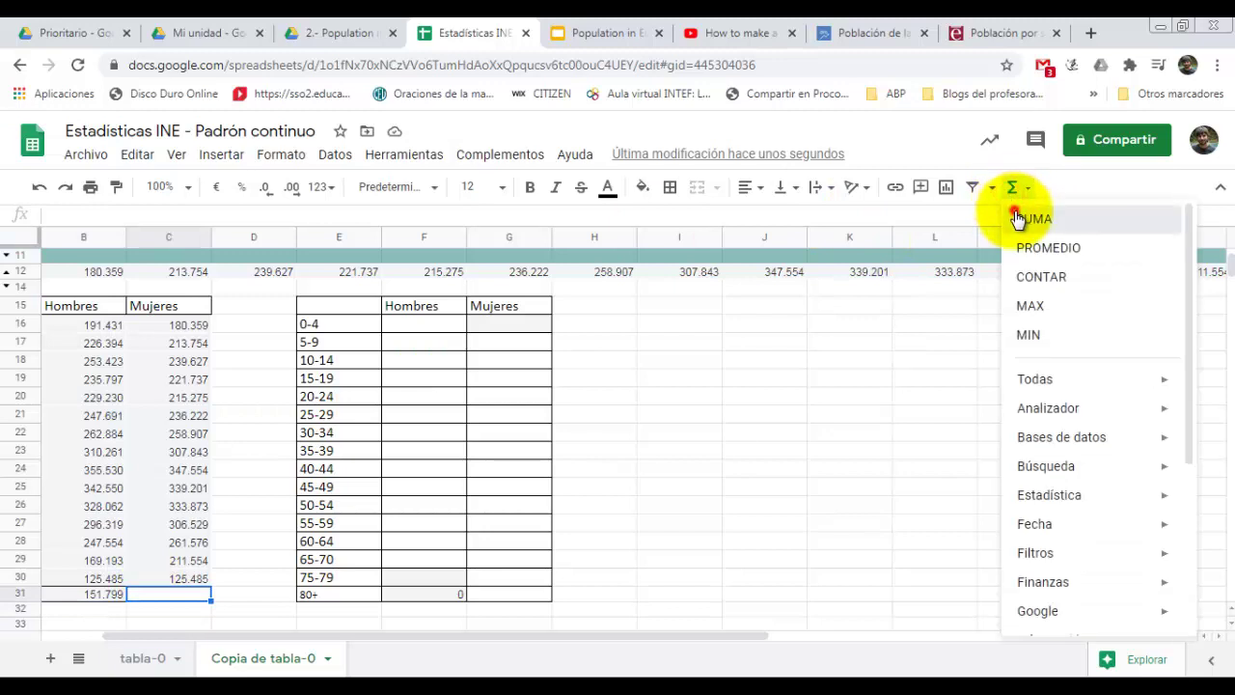
click(1016, 216)
scroll(1221, 275, up, 5)
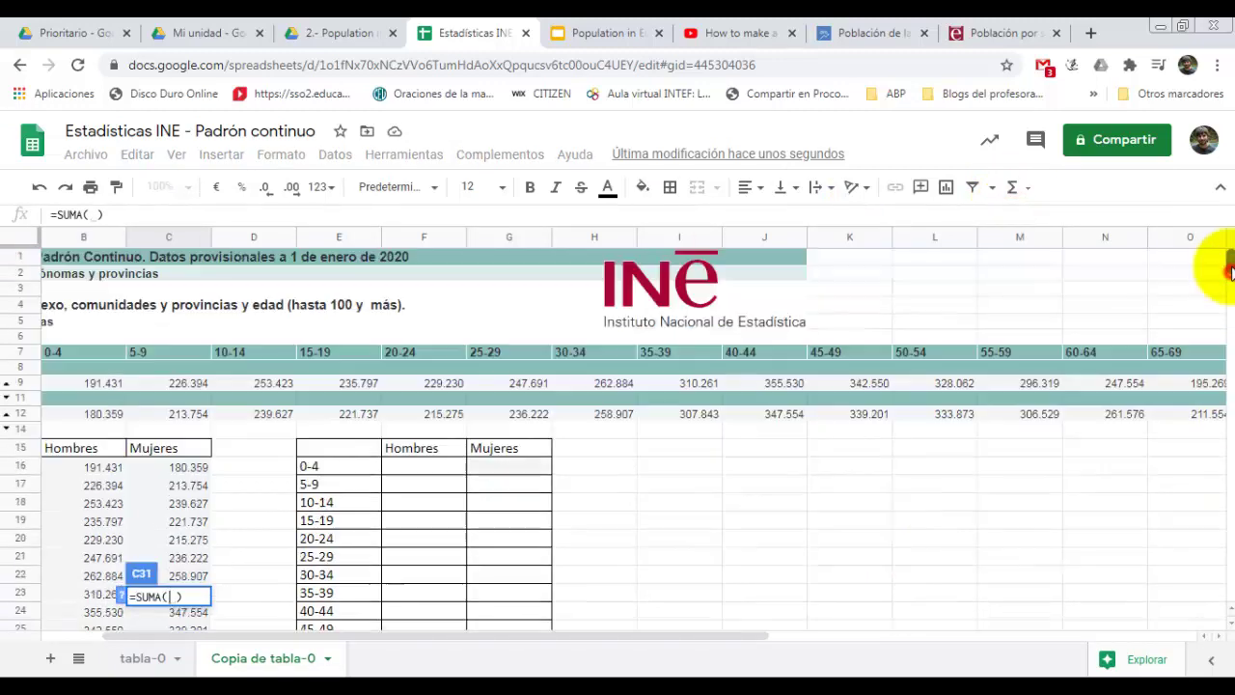
drag(717, 639, 1163, 609)
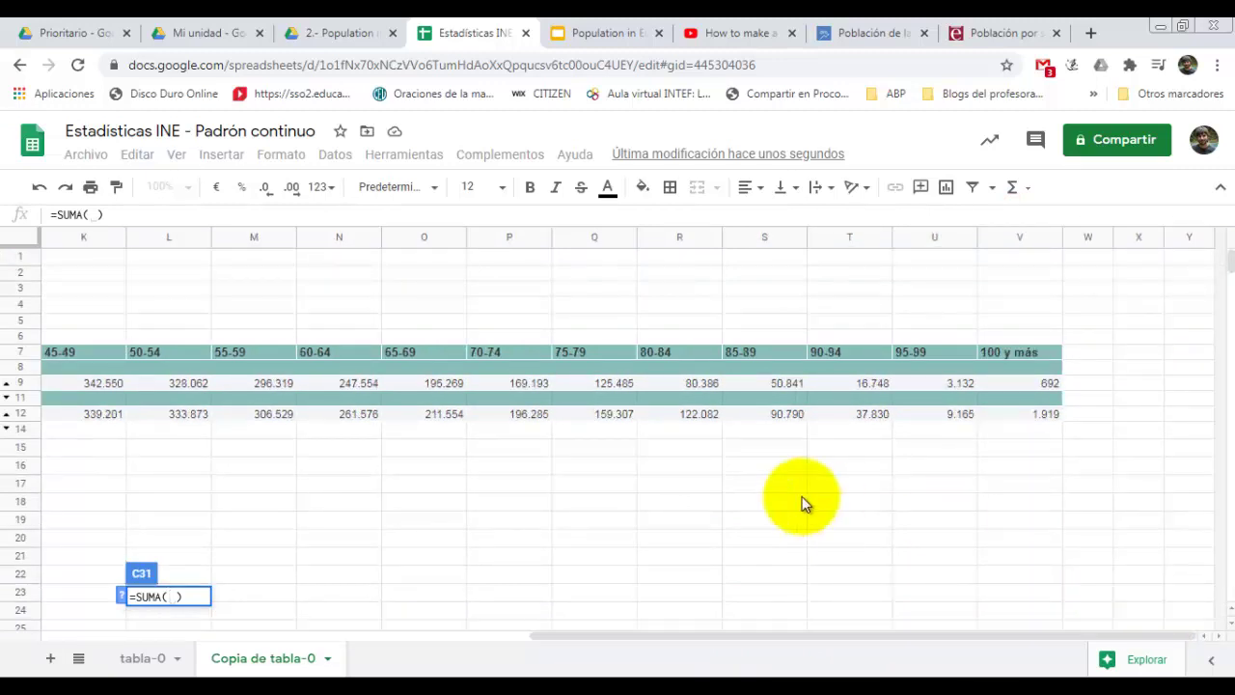
drag(662, 412, 1003, 418)
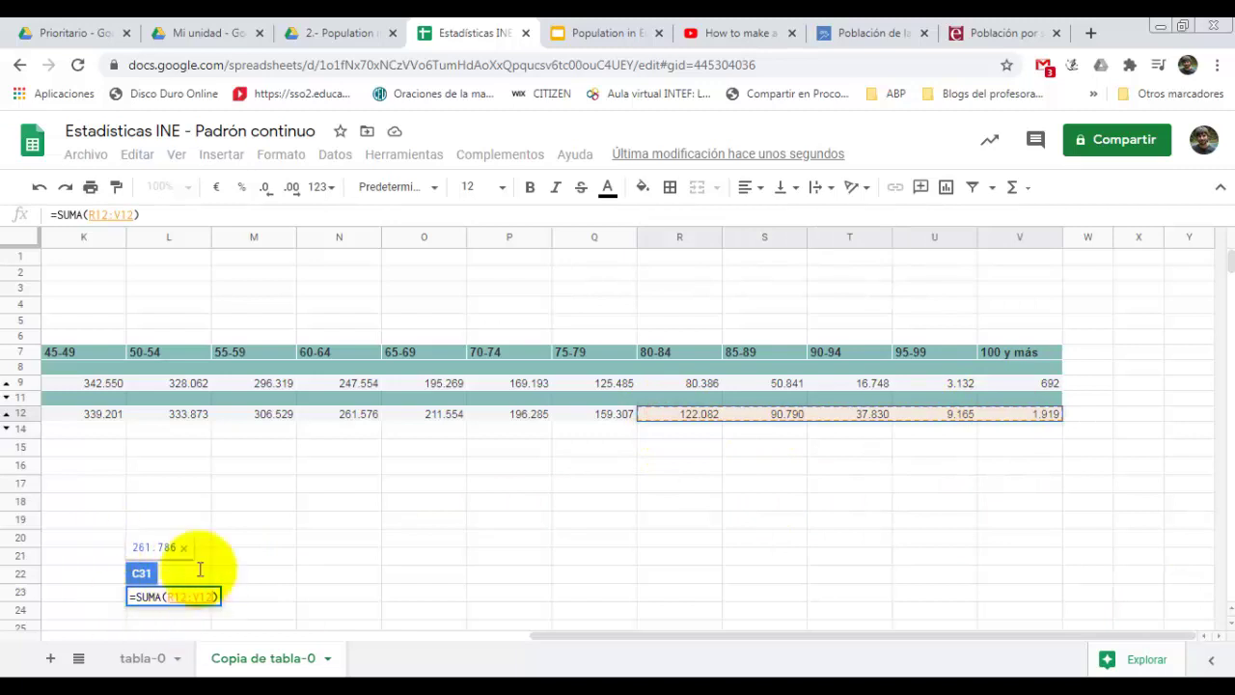
key(Return)
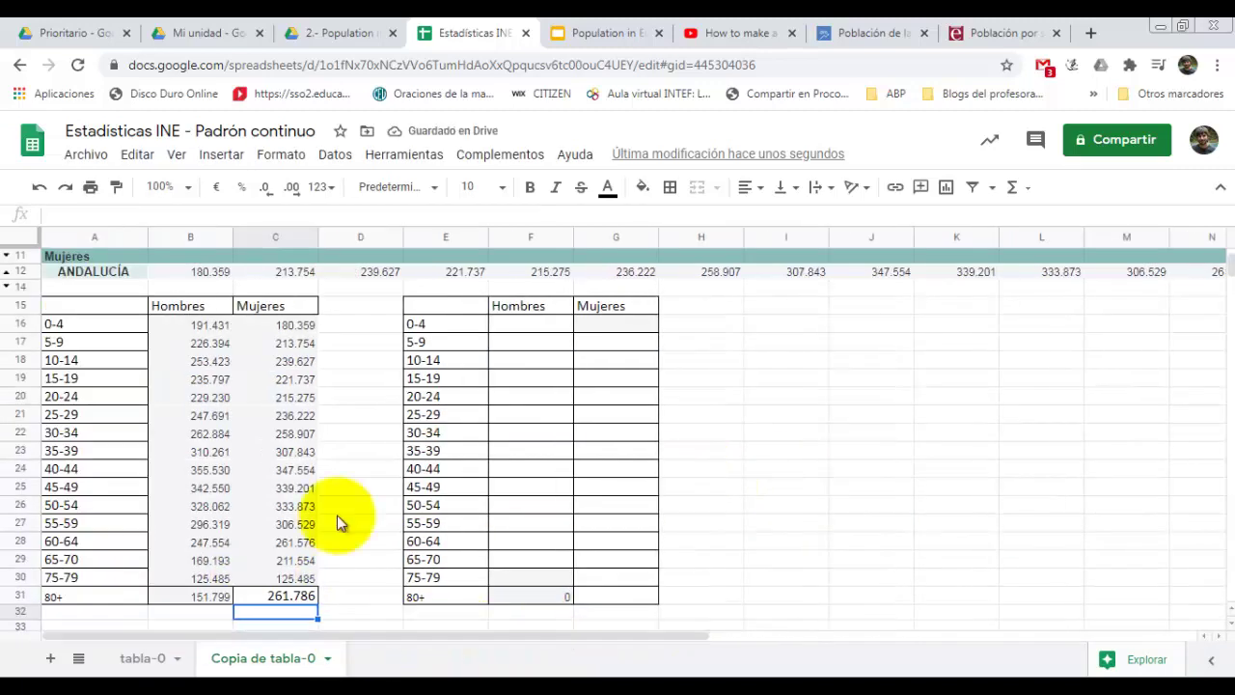
Step: Apply all borders to every cell of the A15:C31 age table
drag(93, 305, 261, 595)
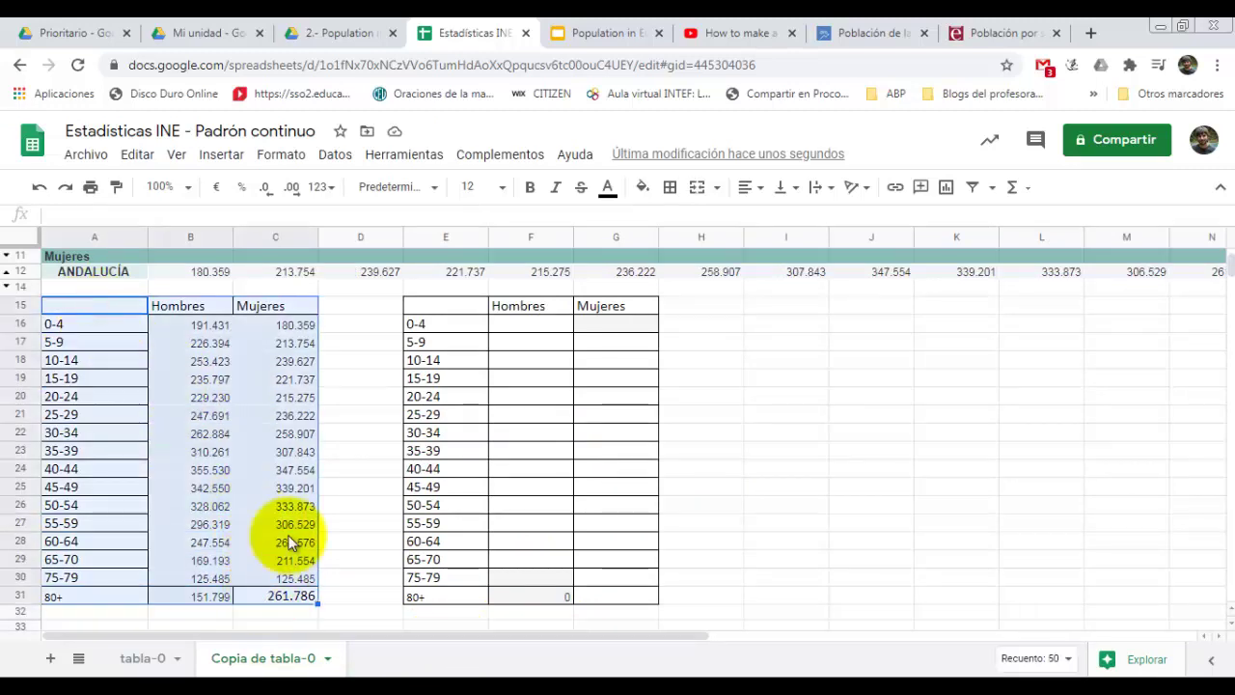
click(668, 193)
click(677, 224)
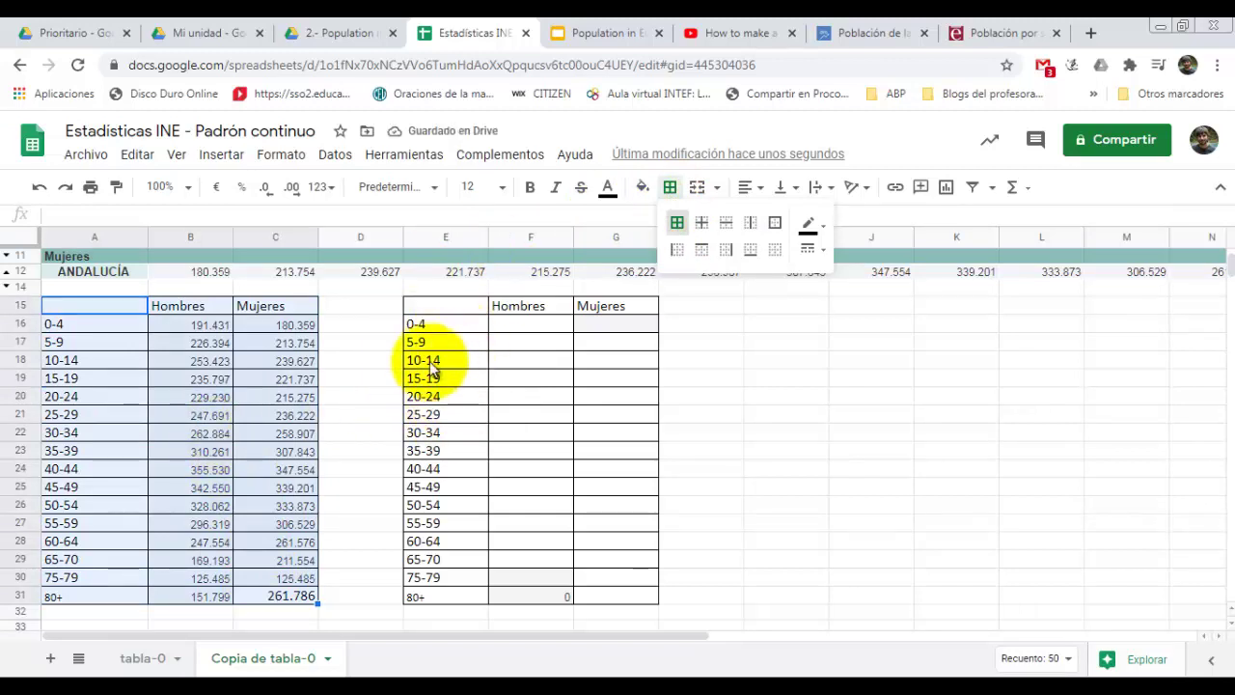
click(107, 305)
drag(107, 305, 290, 594)
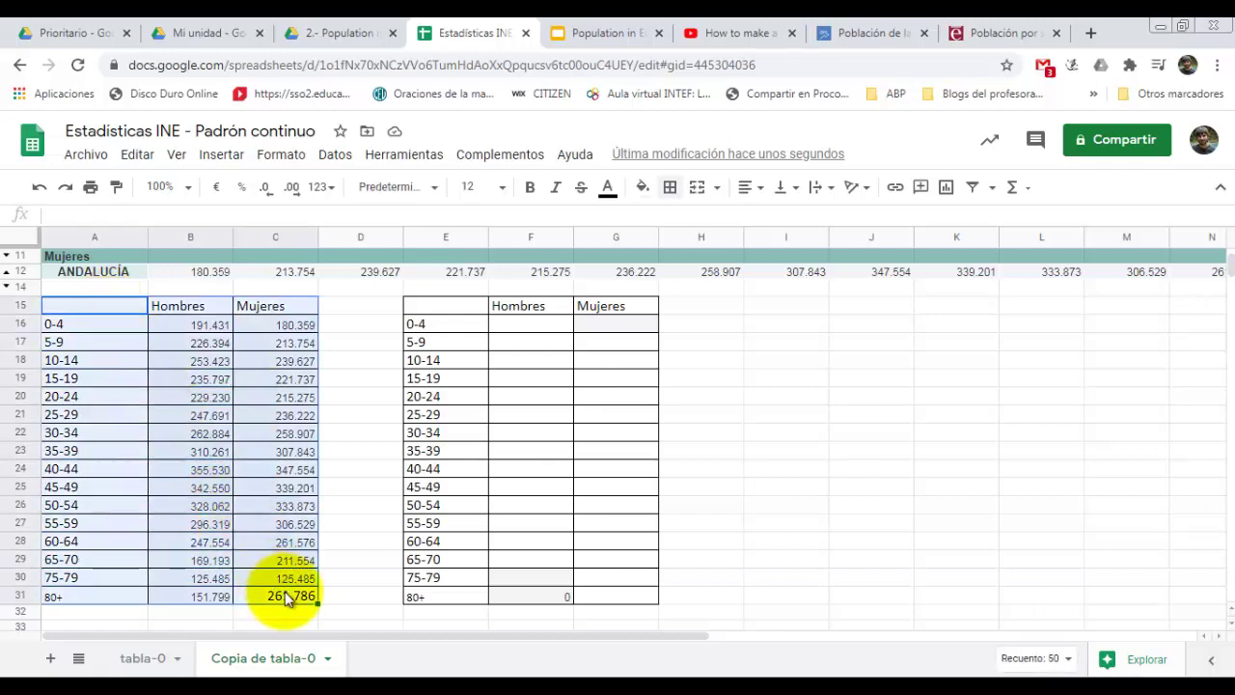
Step: Insert a chart from A15:C31, move it beside the table, and make it stacked bars
click(226, 160)
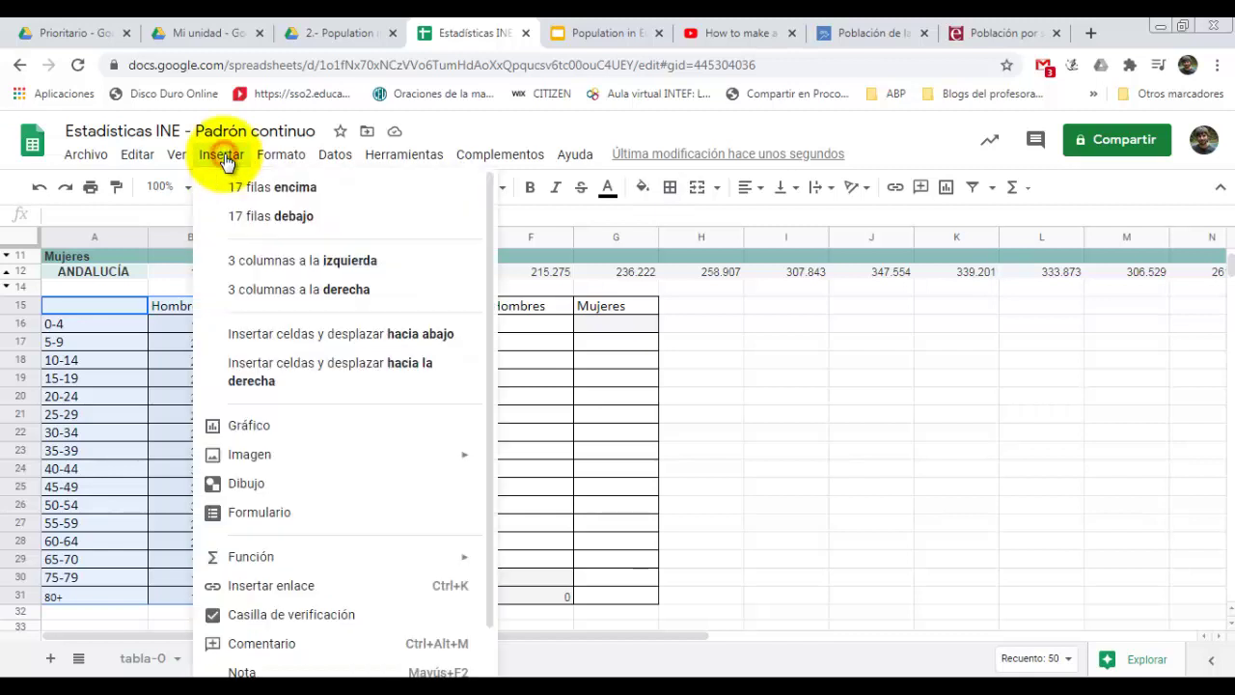
click(248, 432)
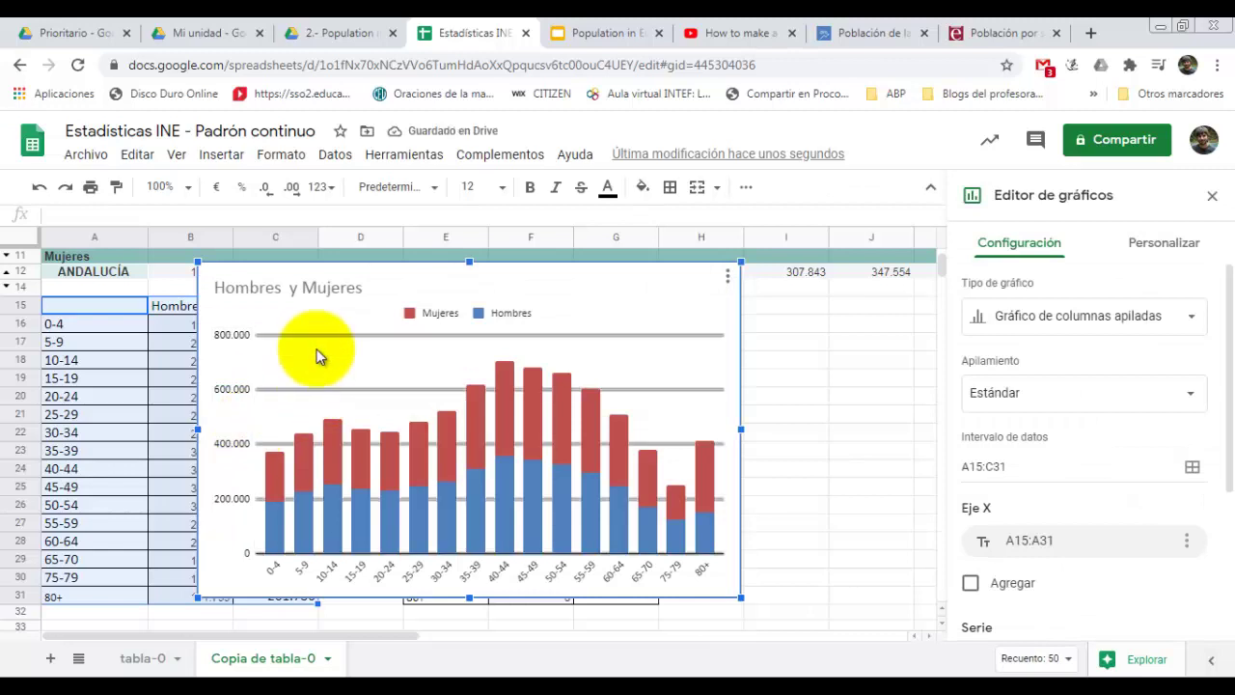
mouse_move(315, 315)
mouse_down()
mouse_move(383, 352)
mouse_move(497, 346)
mouse_up()
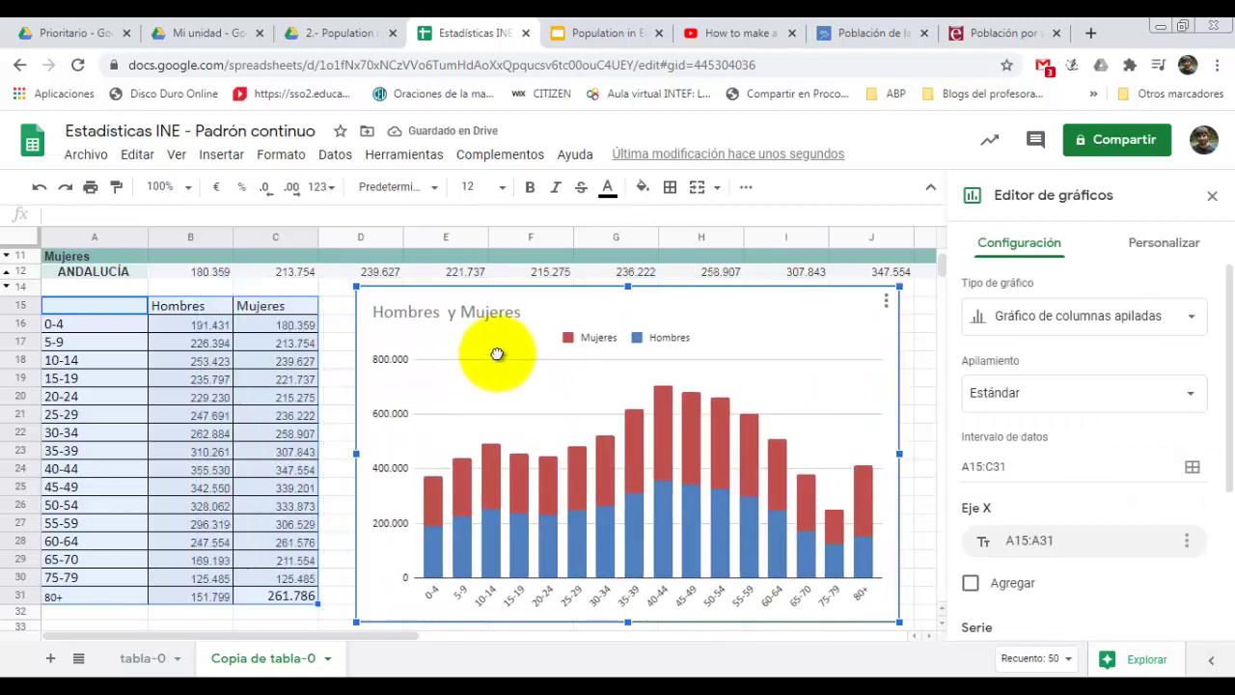
click(999, 317)
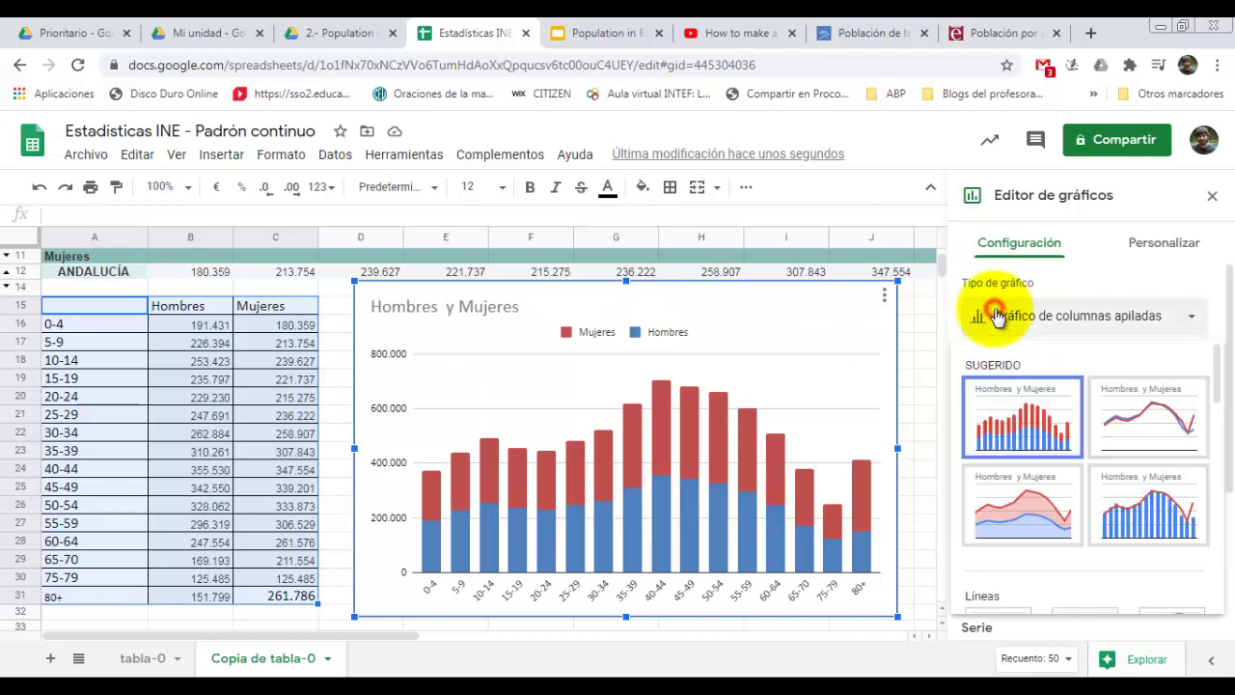
drag(1217, 372, 1220, 439)
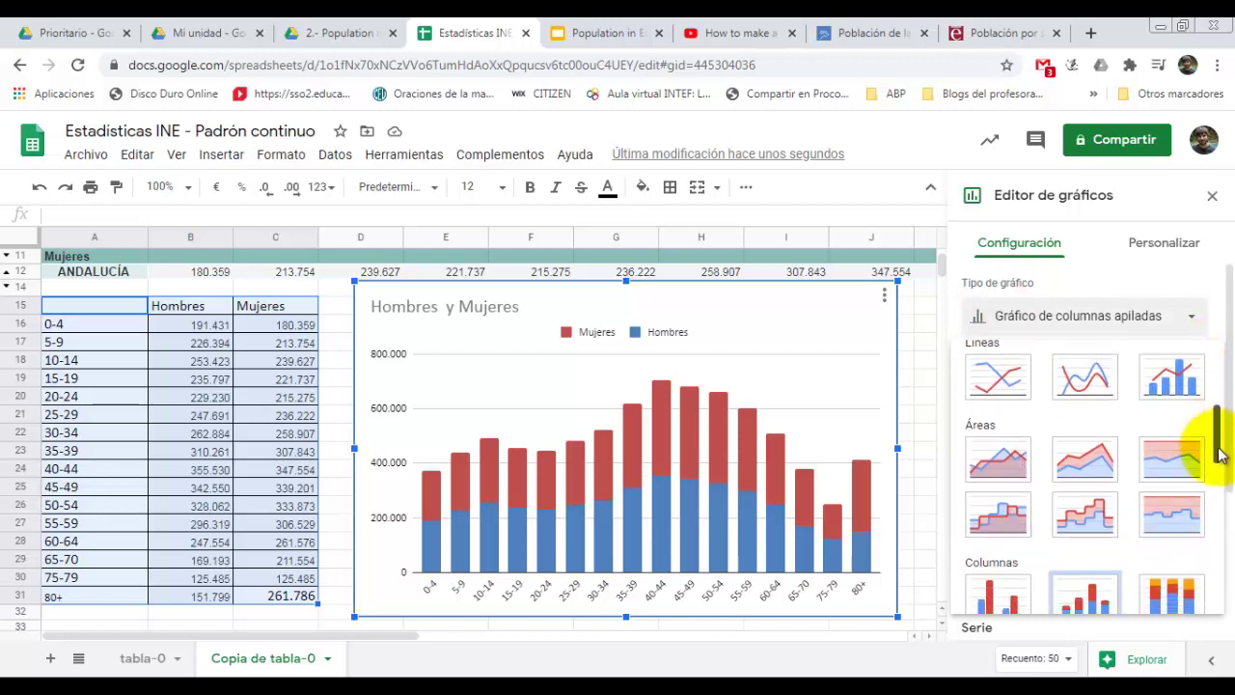
drag(1220, 439, 1220, 472)
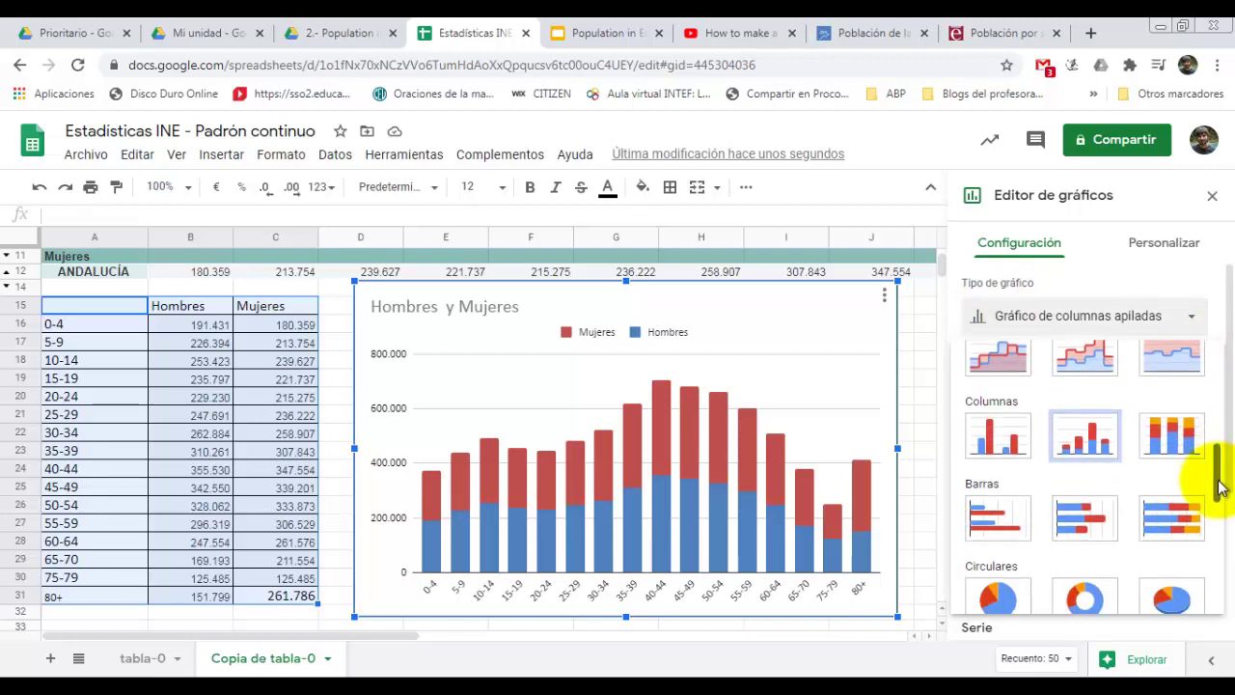
click(1073, 531)
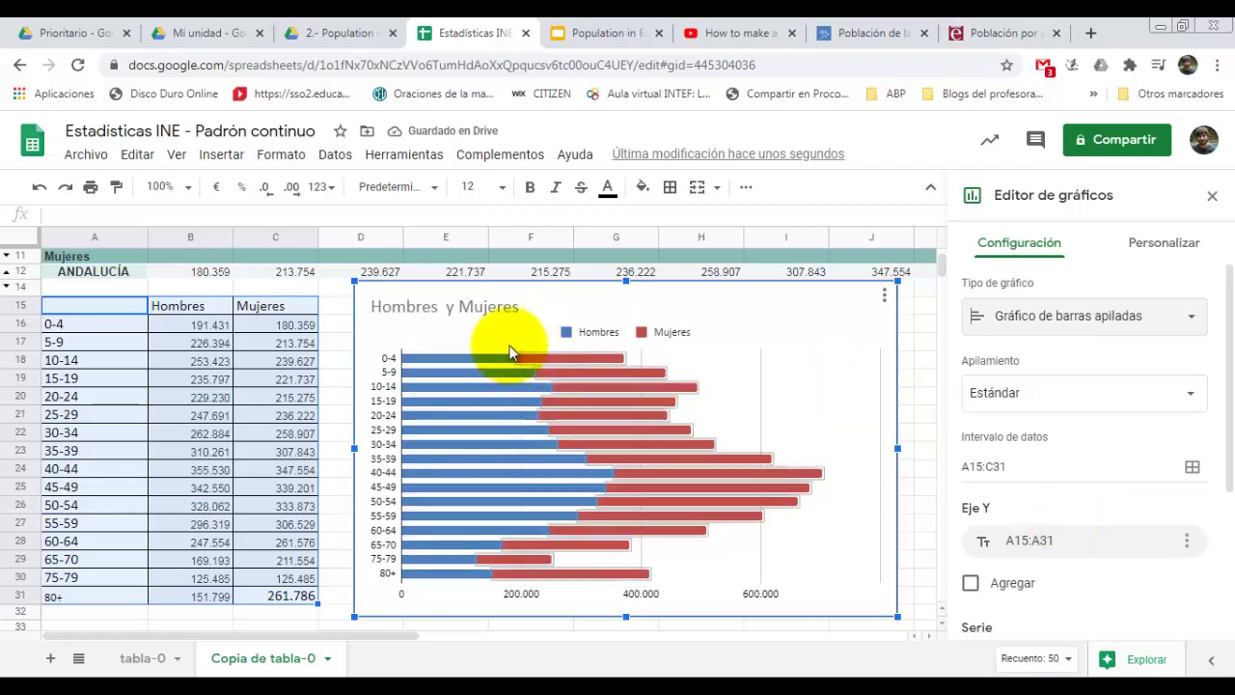
Step: Make the 0-4, 5-9 and 10-14 Hombres values negative
click(180, 323)
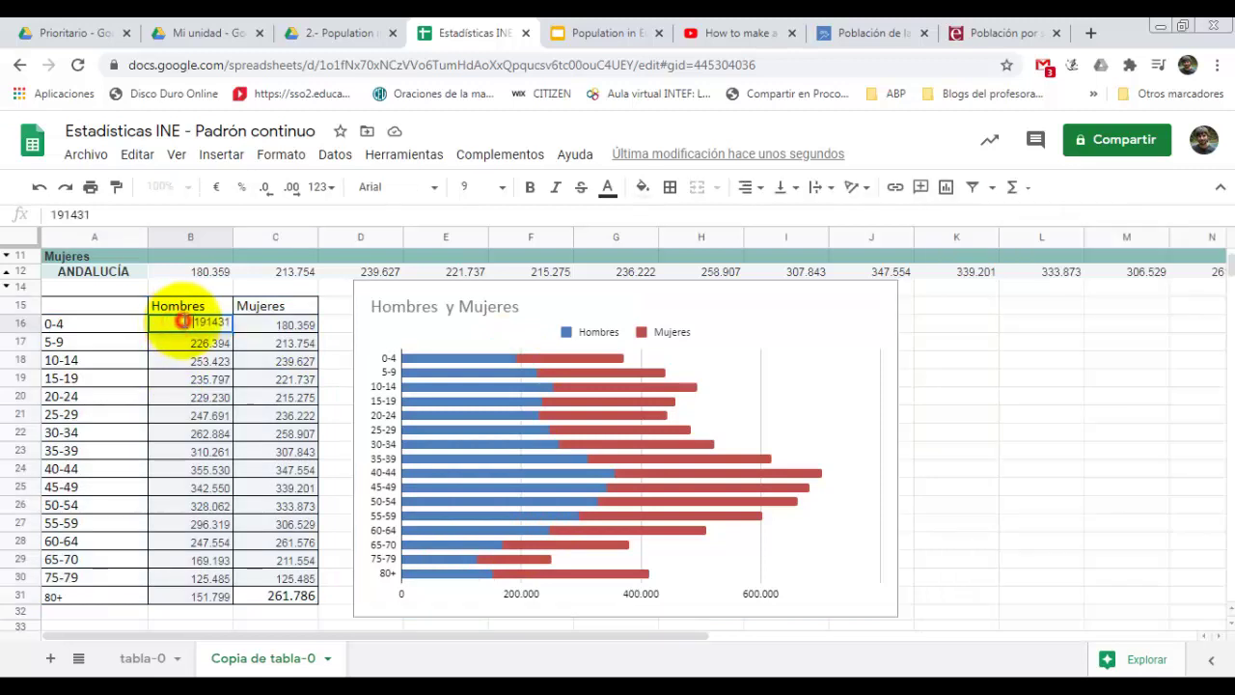
text(-)
key(Return)
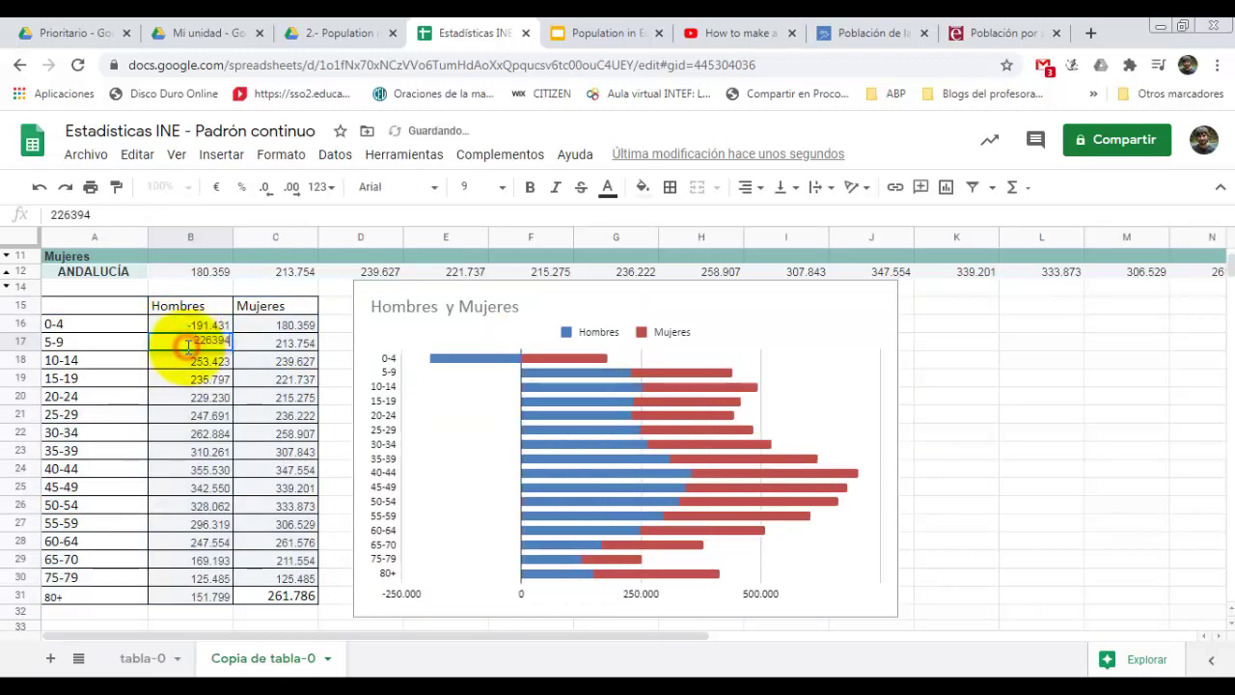
click(187, 342)
text(-)
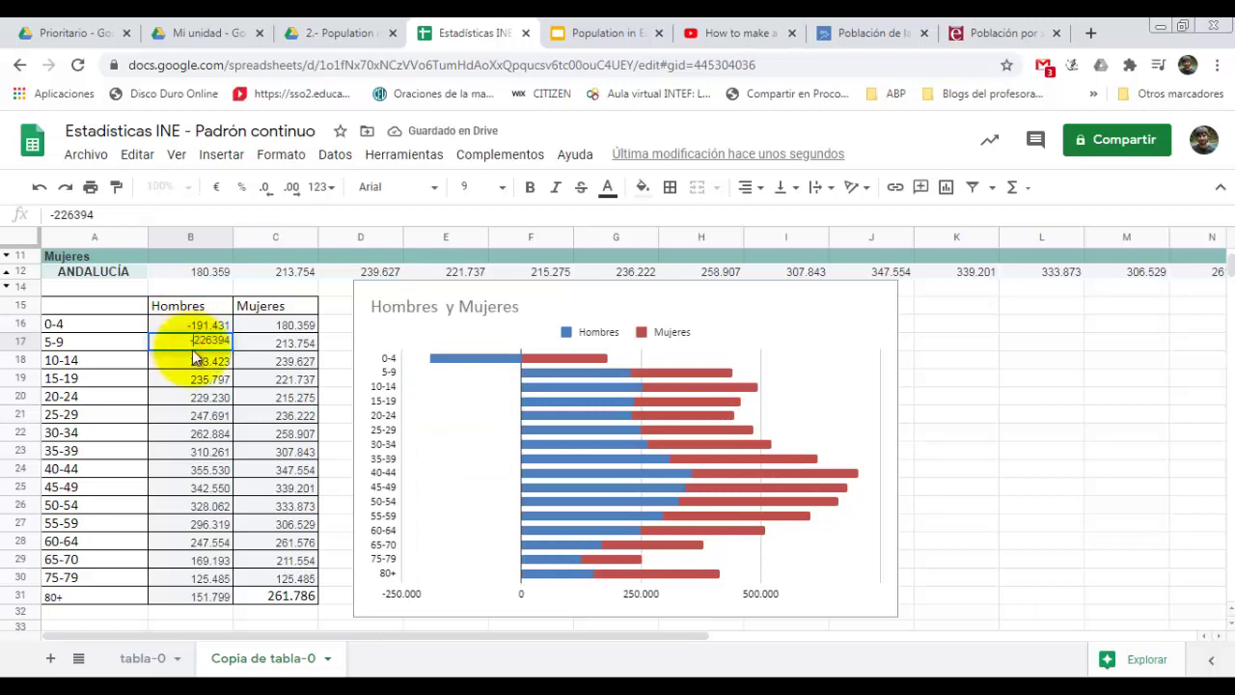
key(Return)
double_click(188, 359)
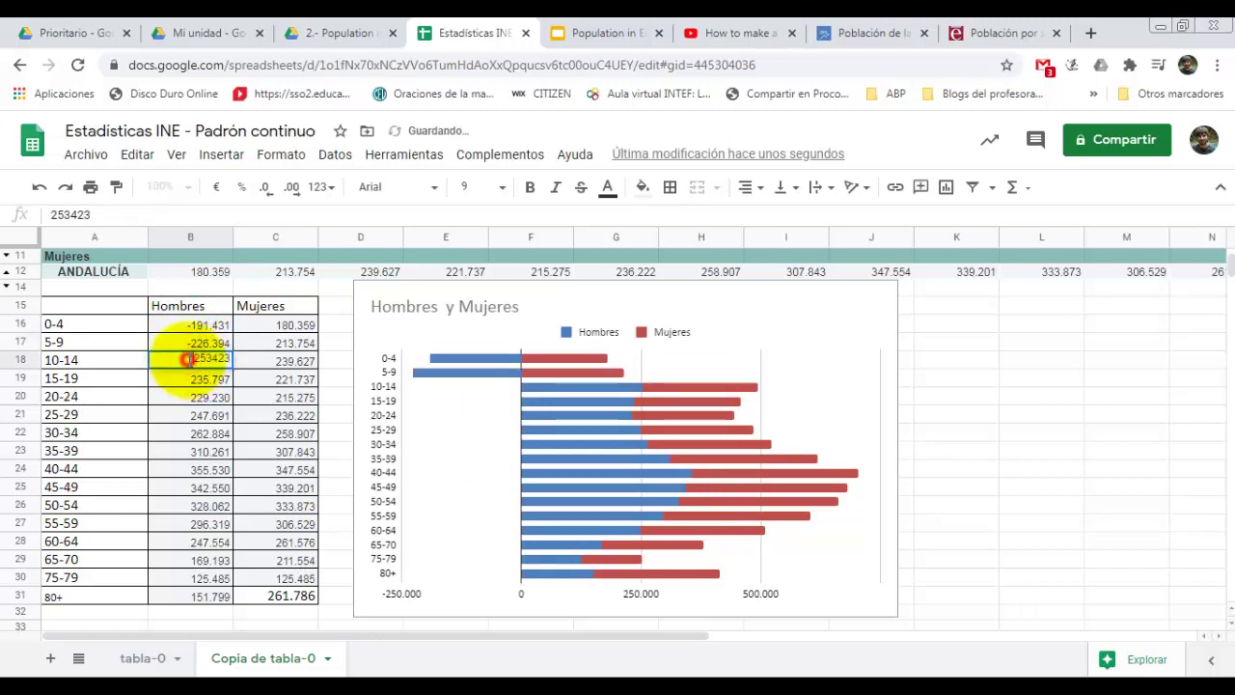
click(188, 381)
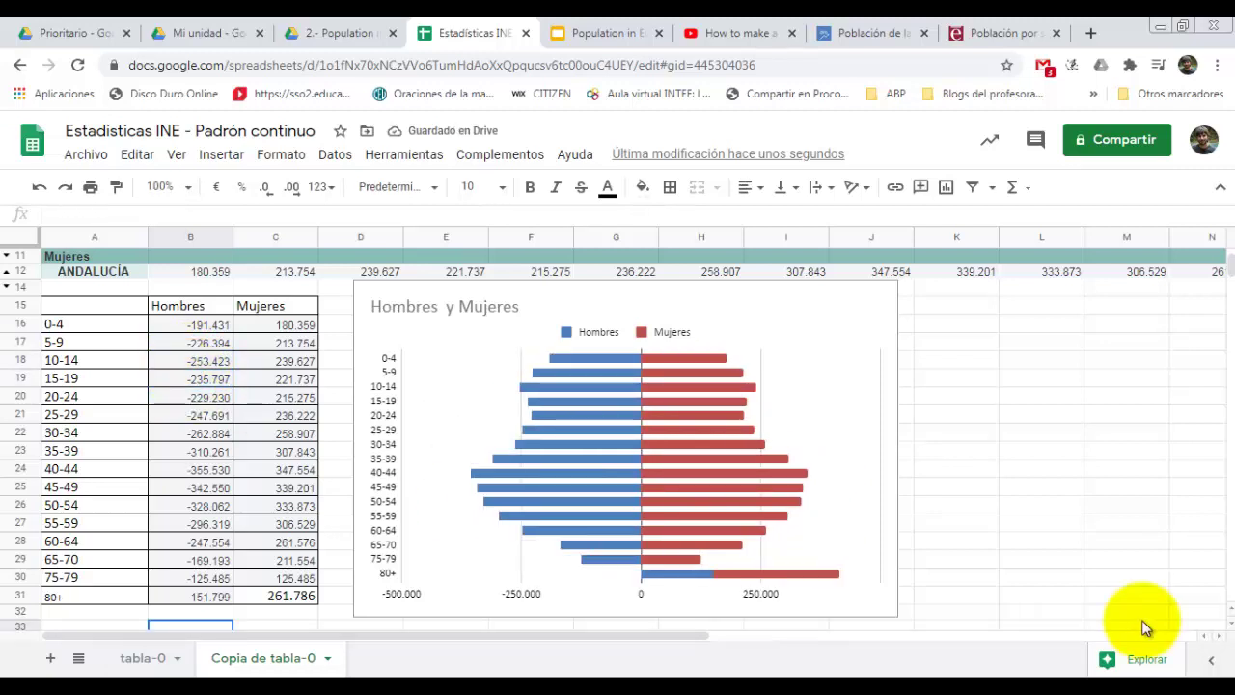
Step: Change B31 to =-(SUMA(R9:V9)) so the 80+ men's total reads -151.799
double_click(204, 599)
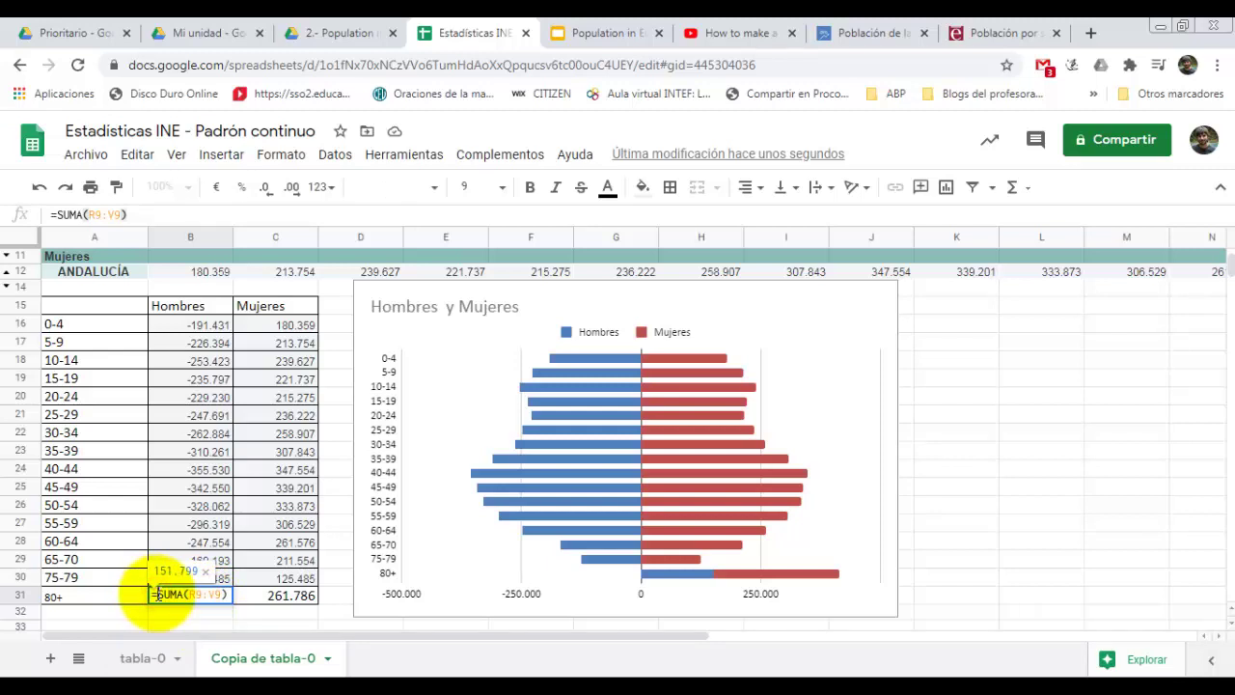
text(-)
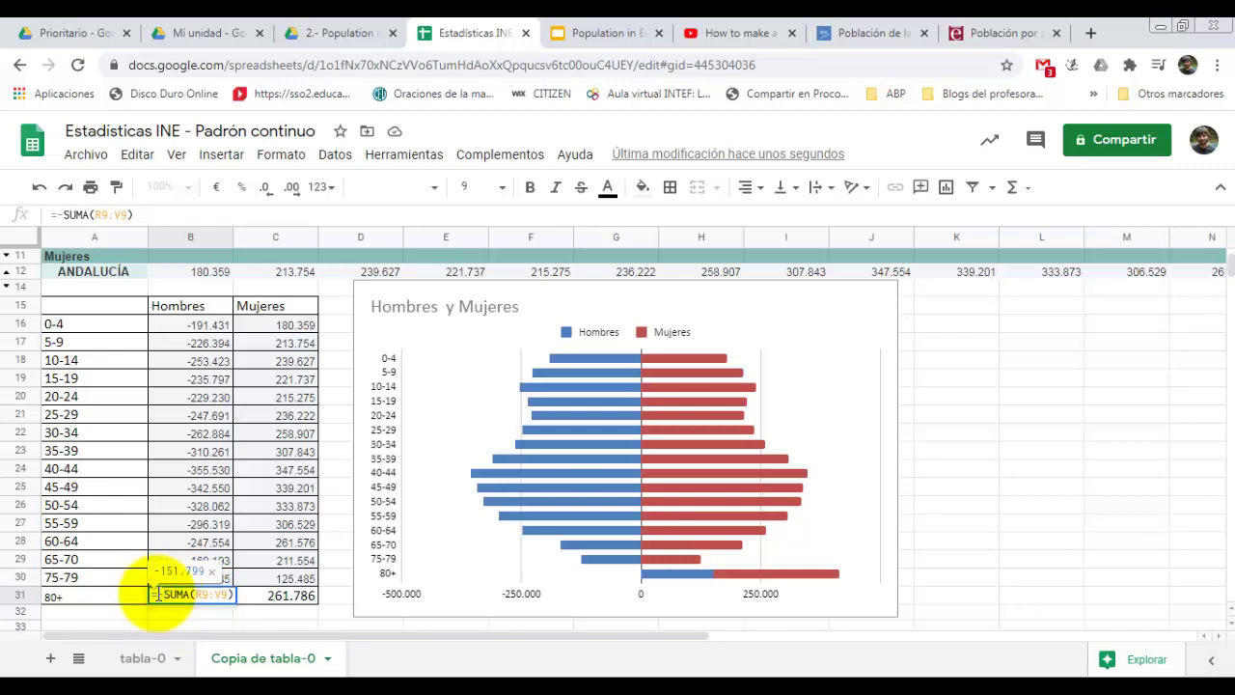
text(()
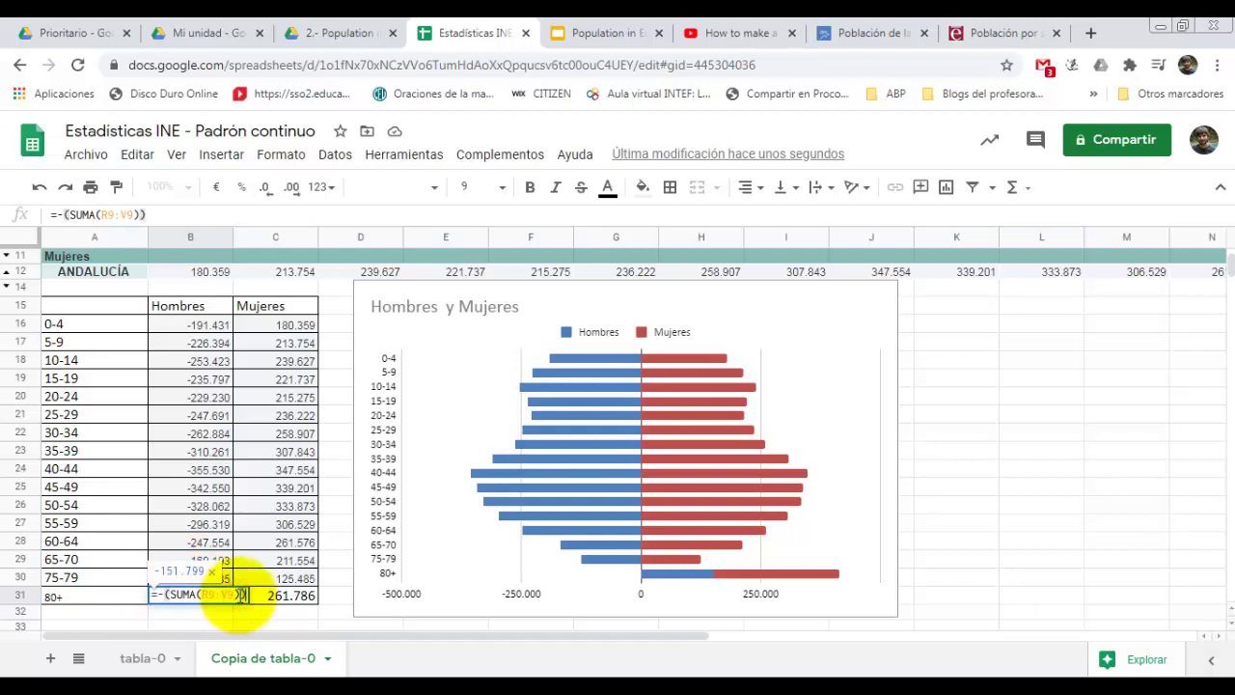
click(166, 596)
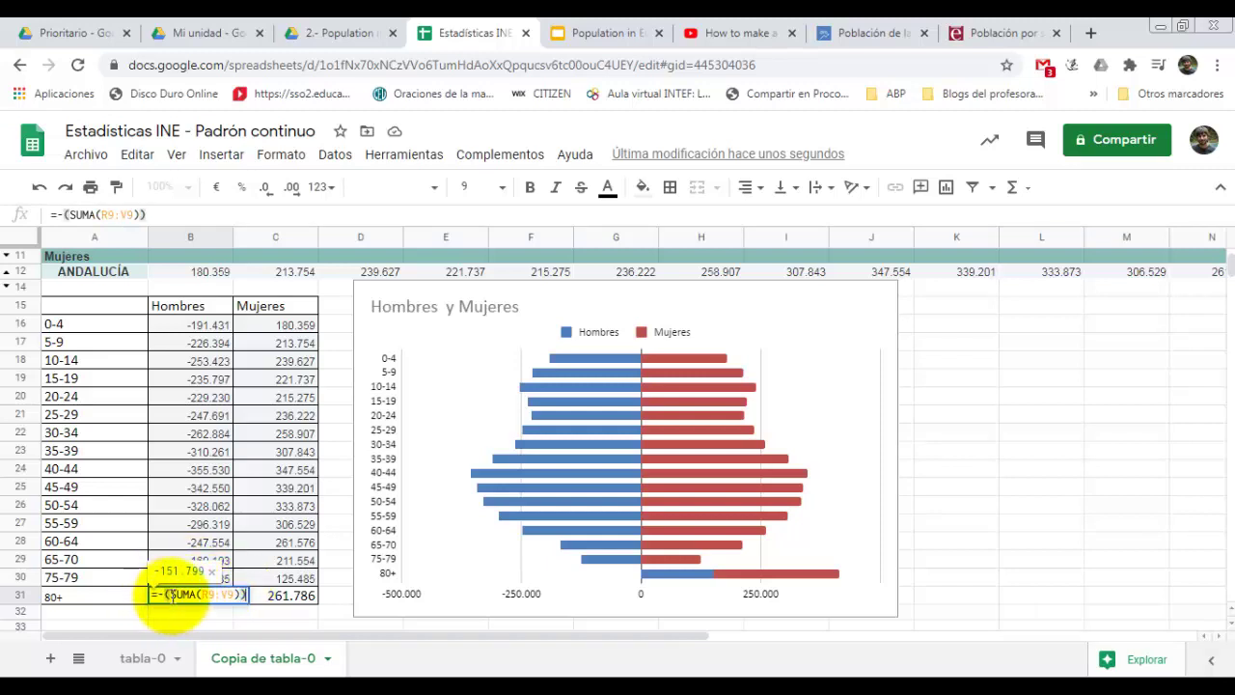
click(241, 596)
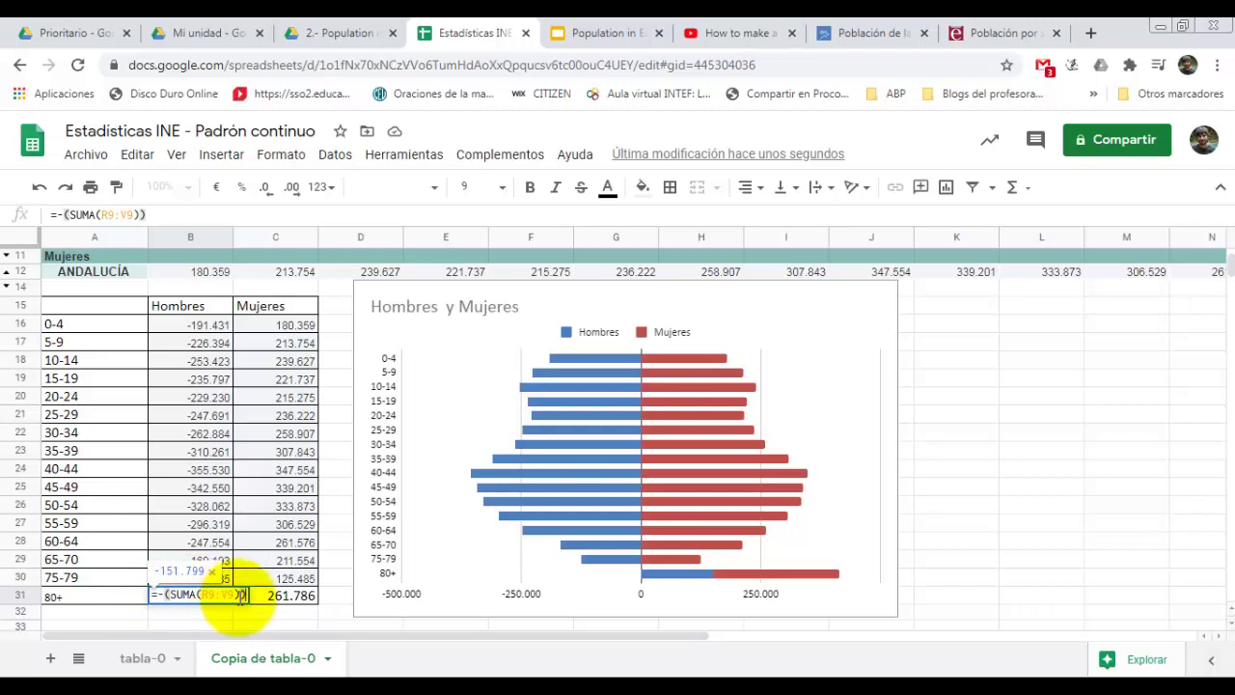
text())
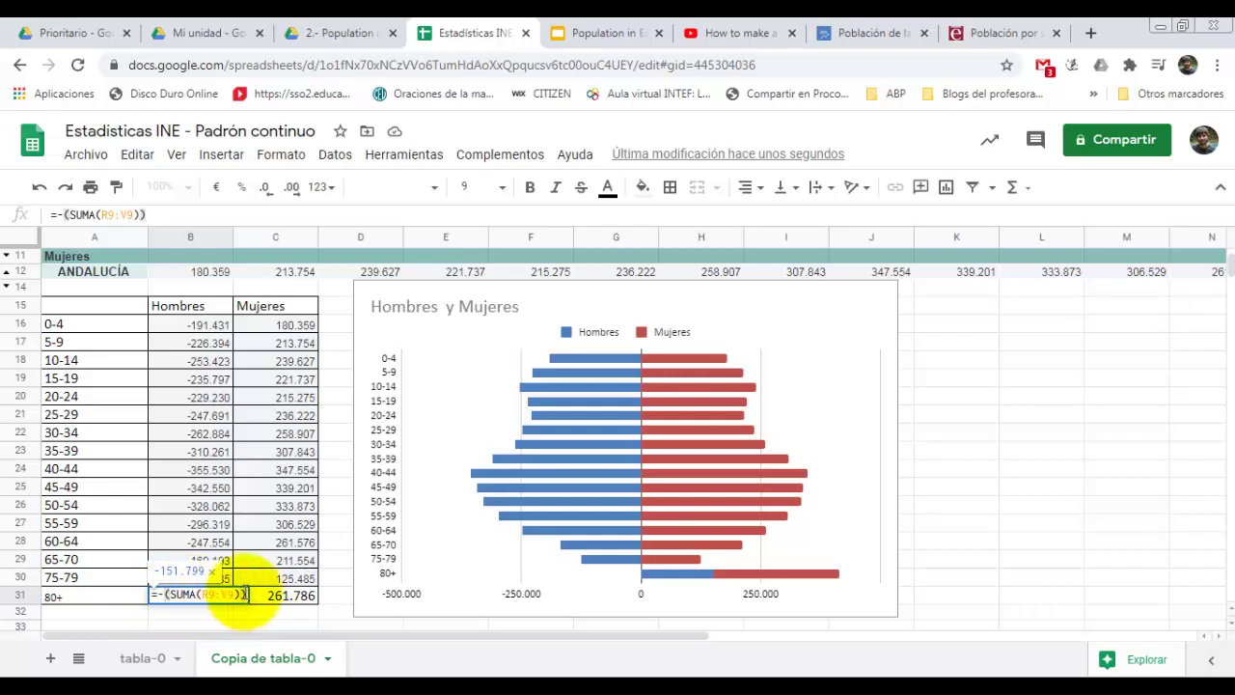
key(Return)
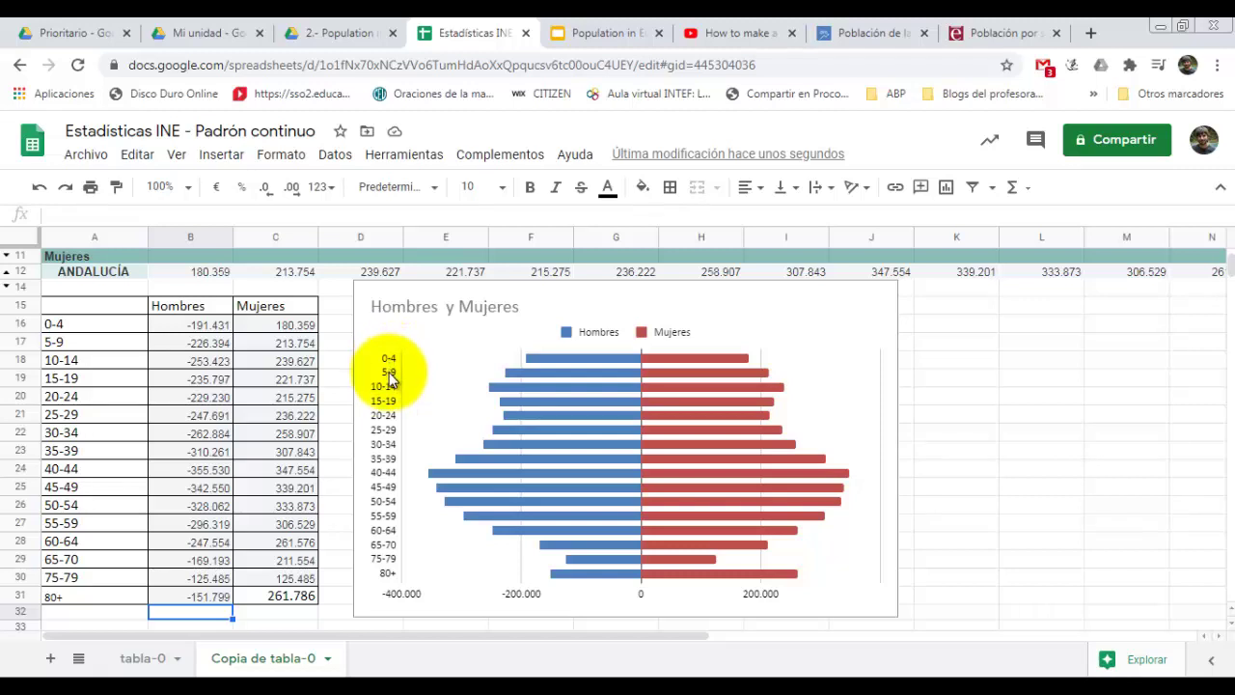
click(389, 377)
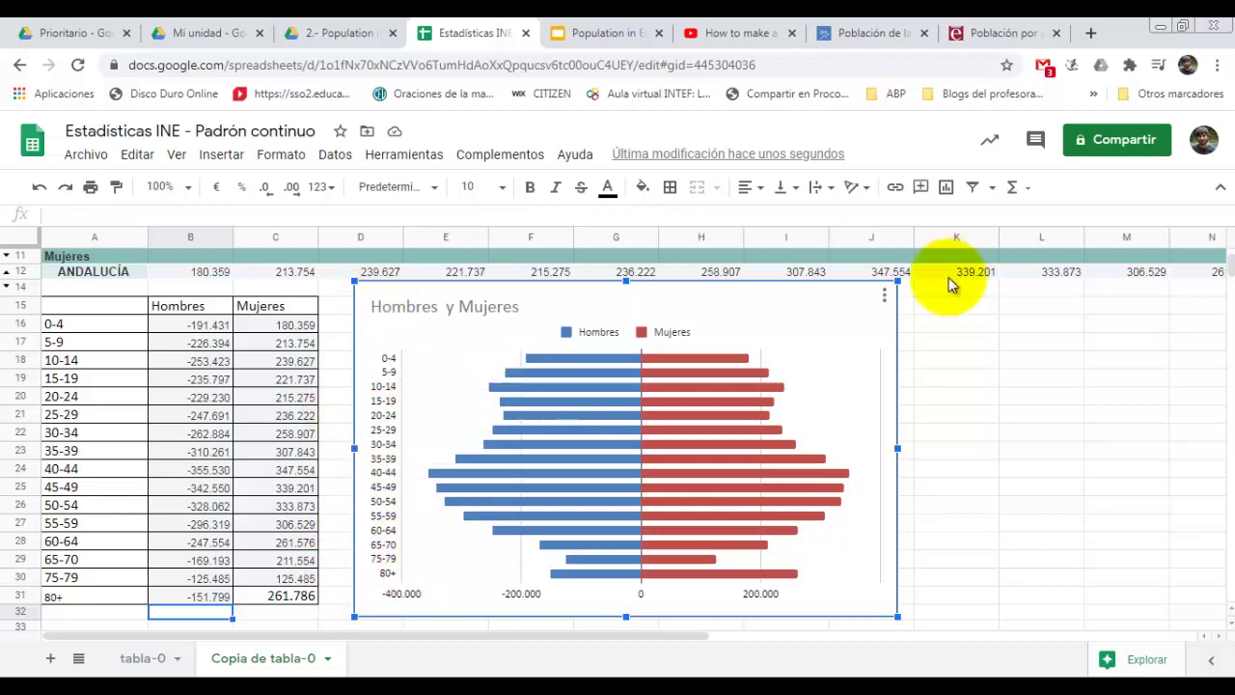
Step: In the chart editor's Personalizar > Eje vertical, enable Invertir el orden del eje
click(885, 299)
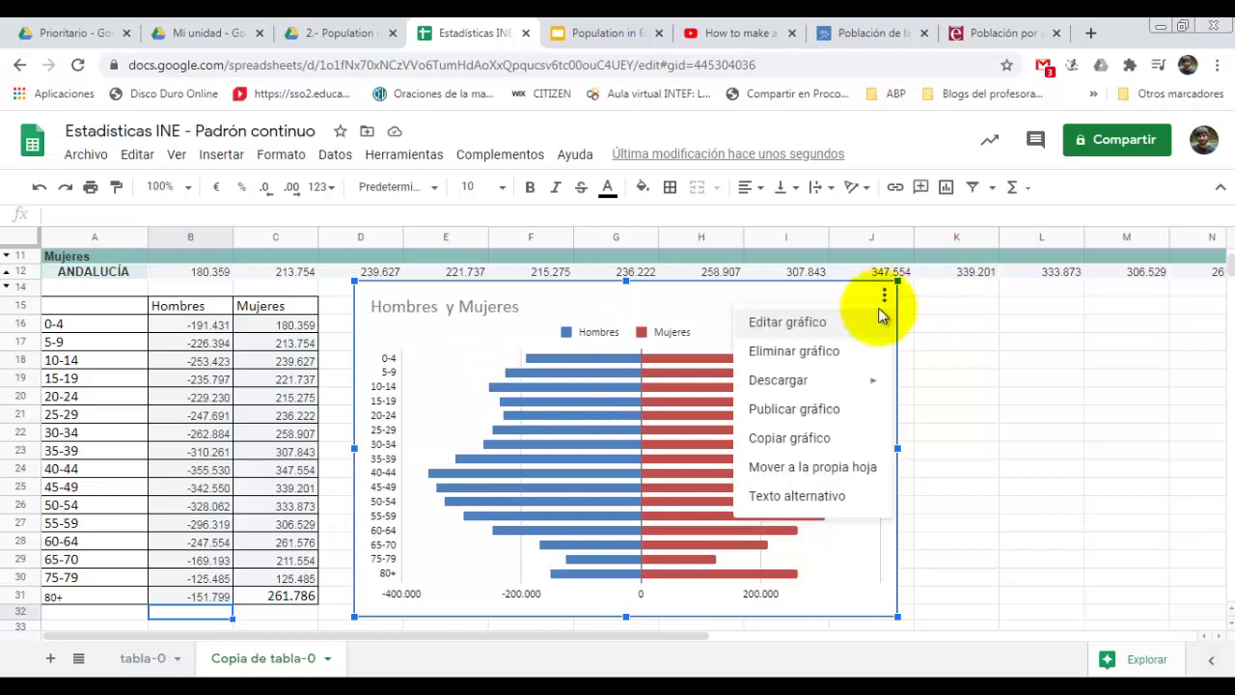
click(826, 326)
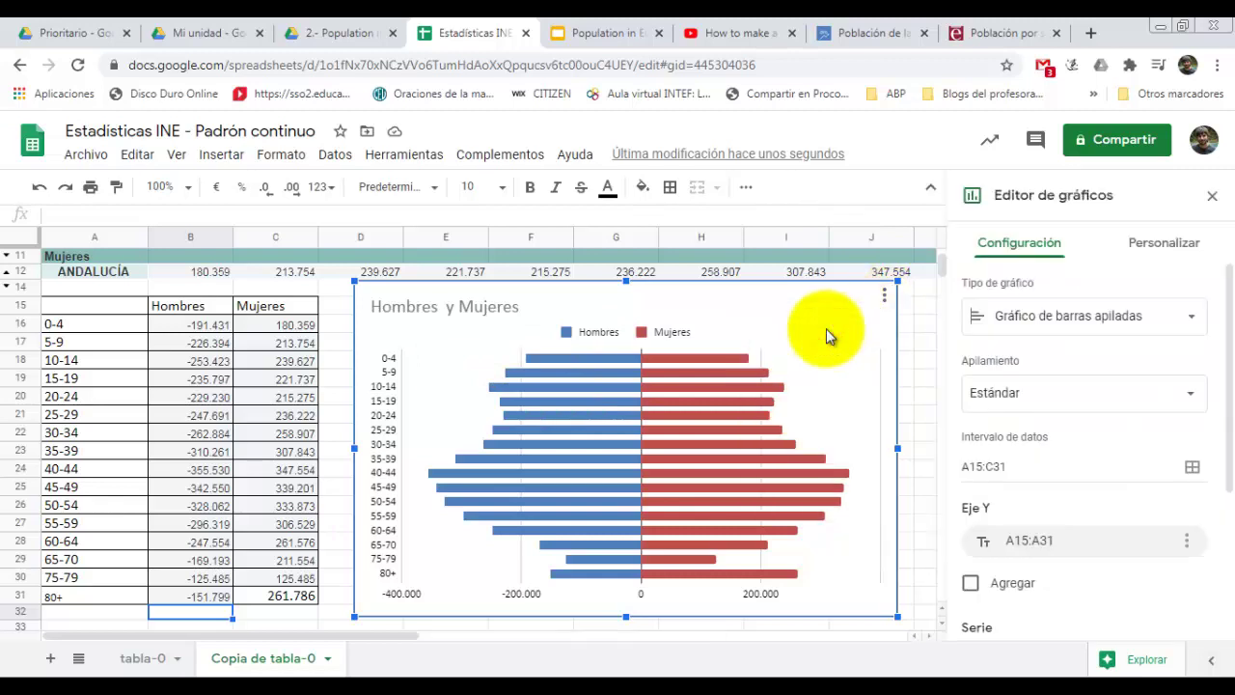
click(1165, 242)
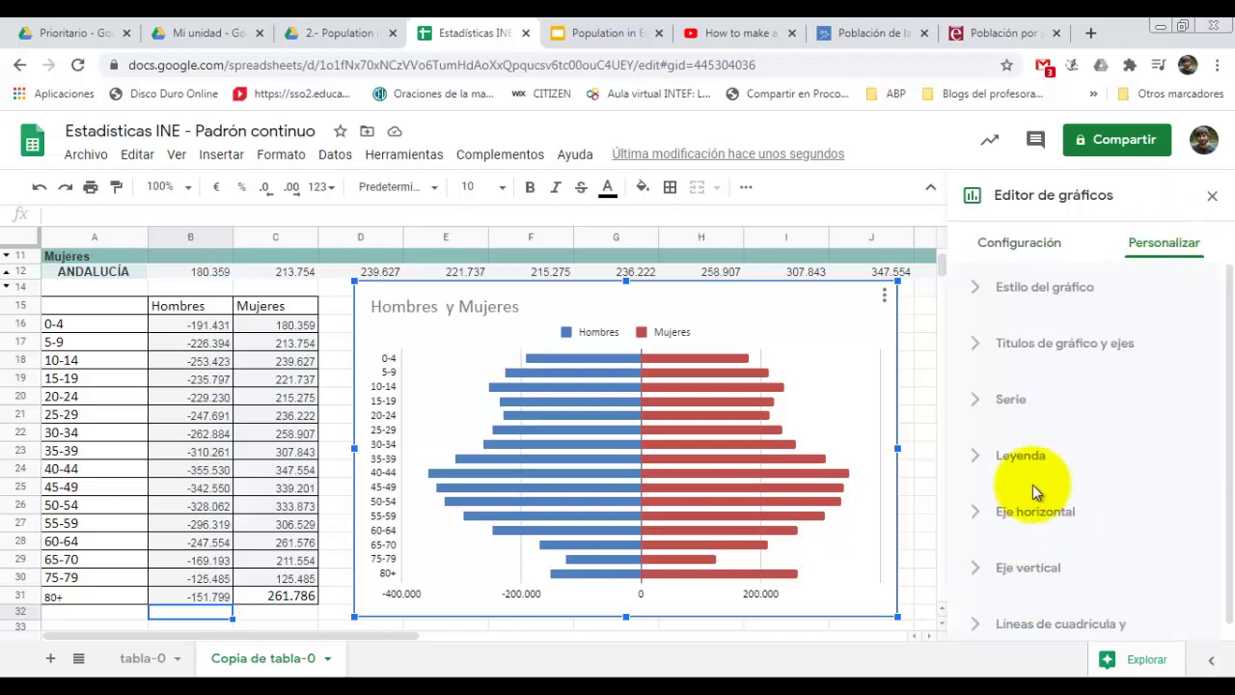
click(992, 566)
scroll(1231, 413, down, 1)
drag(1232, 413, 1230, 526)
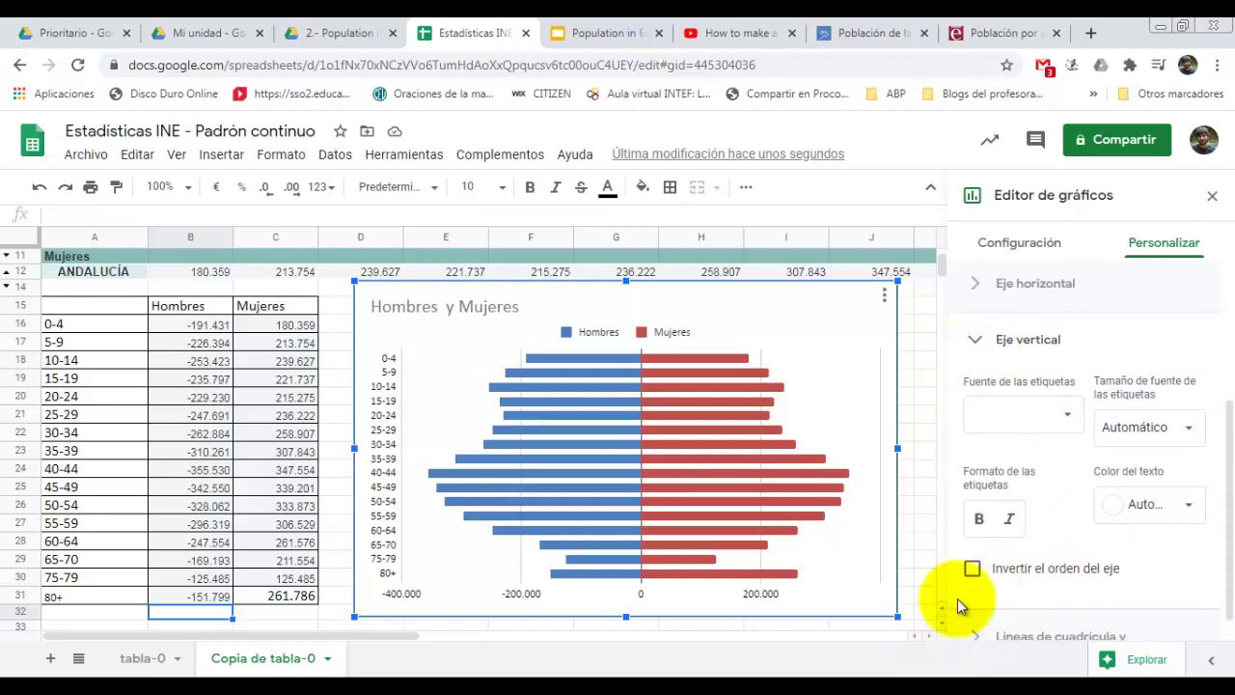
click(972, 570)
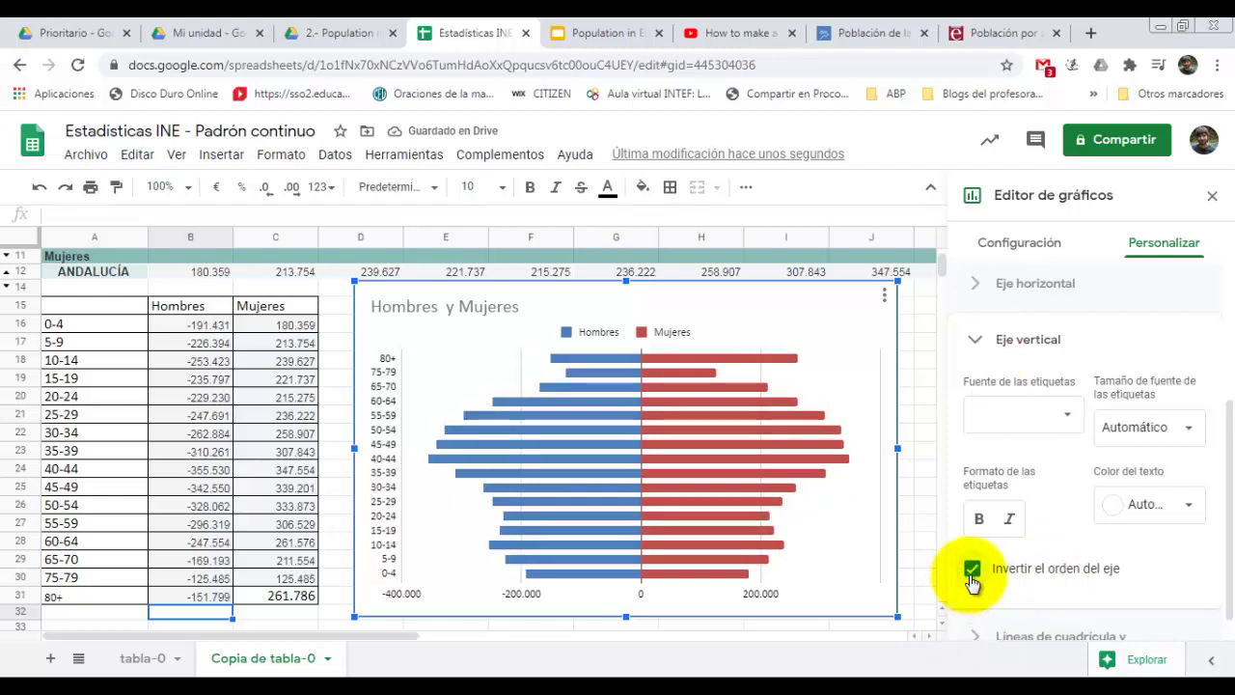
drag(1228, 516, 1213, 386)
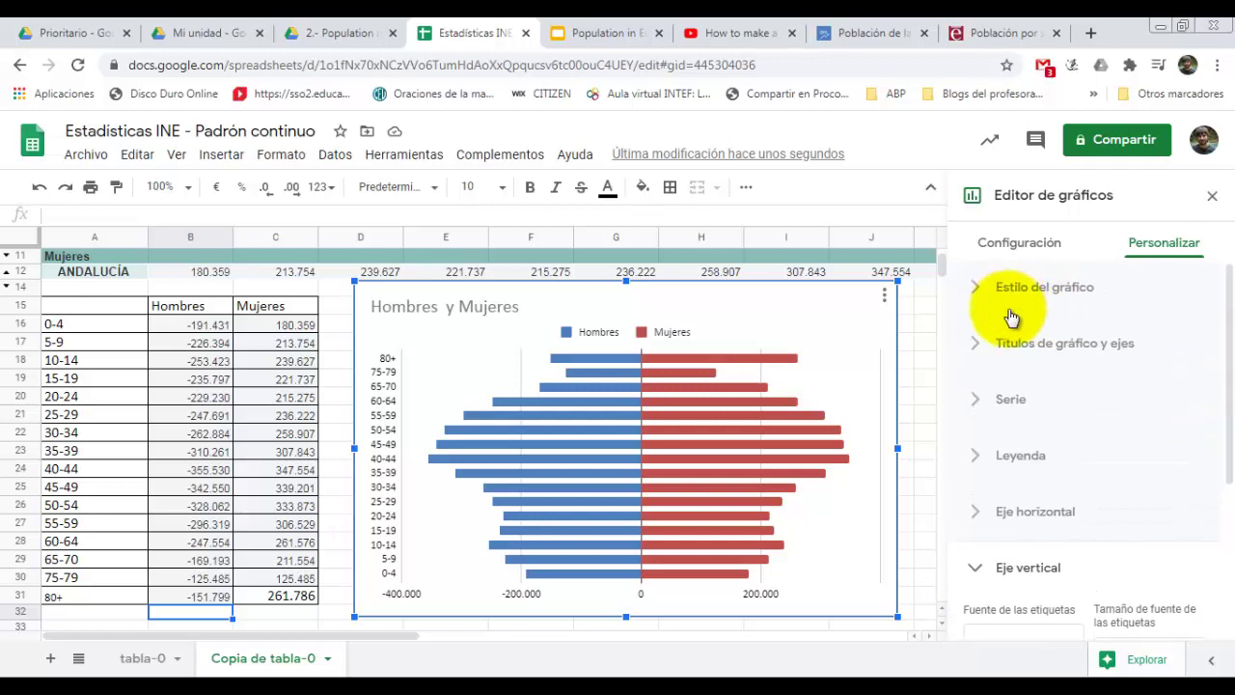
Step: Replace the chart title text and set the title font to Arial
click(987, 343)
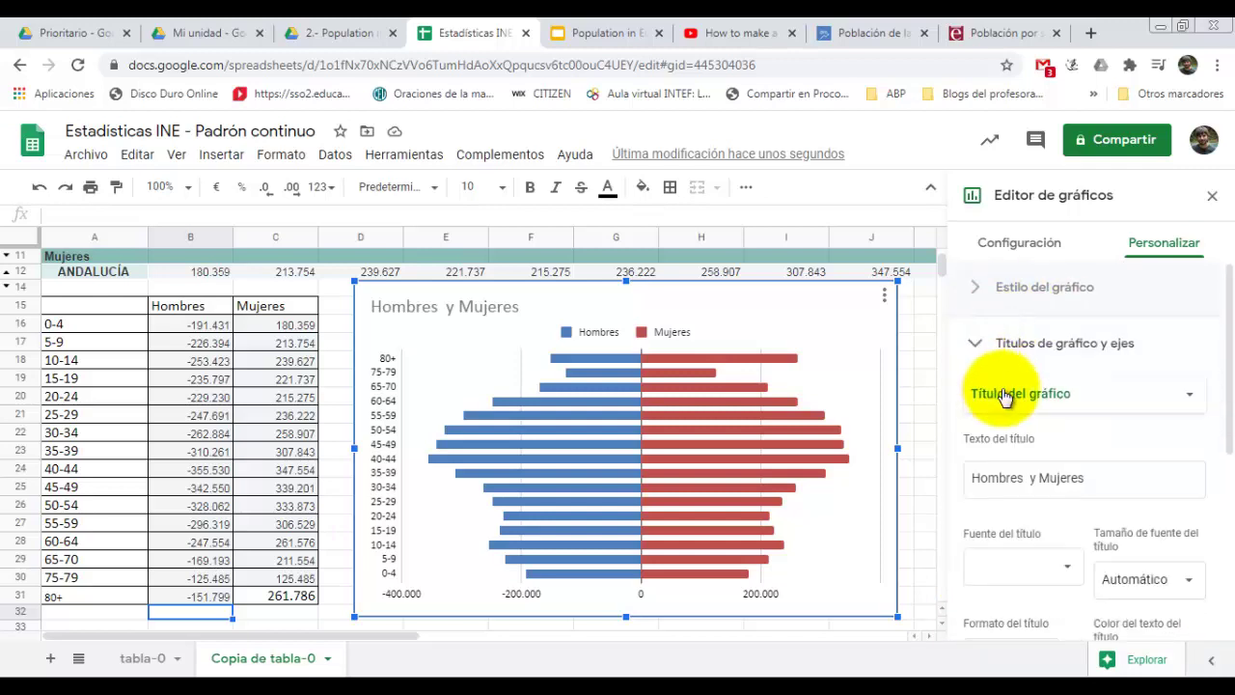
double_click(1018, 476)
triple_click(1018, 477)
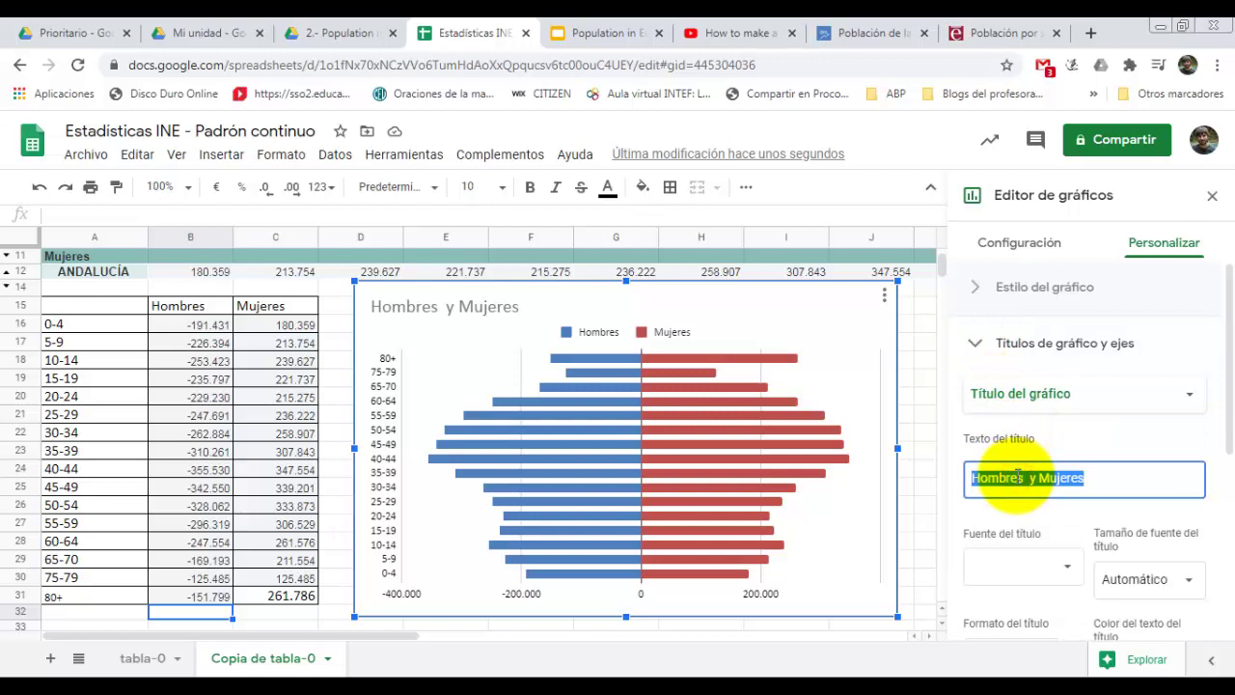
text(Po)
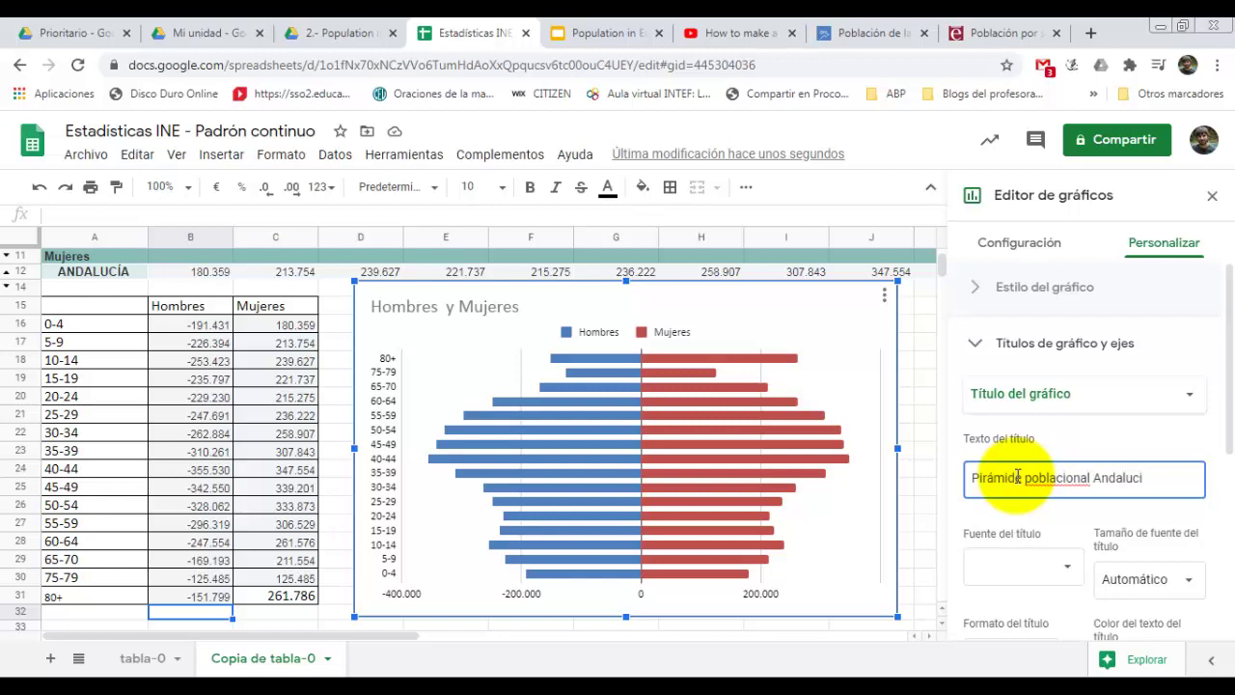
key(BackSpace)
text(ía)
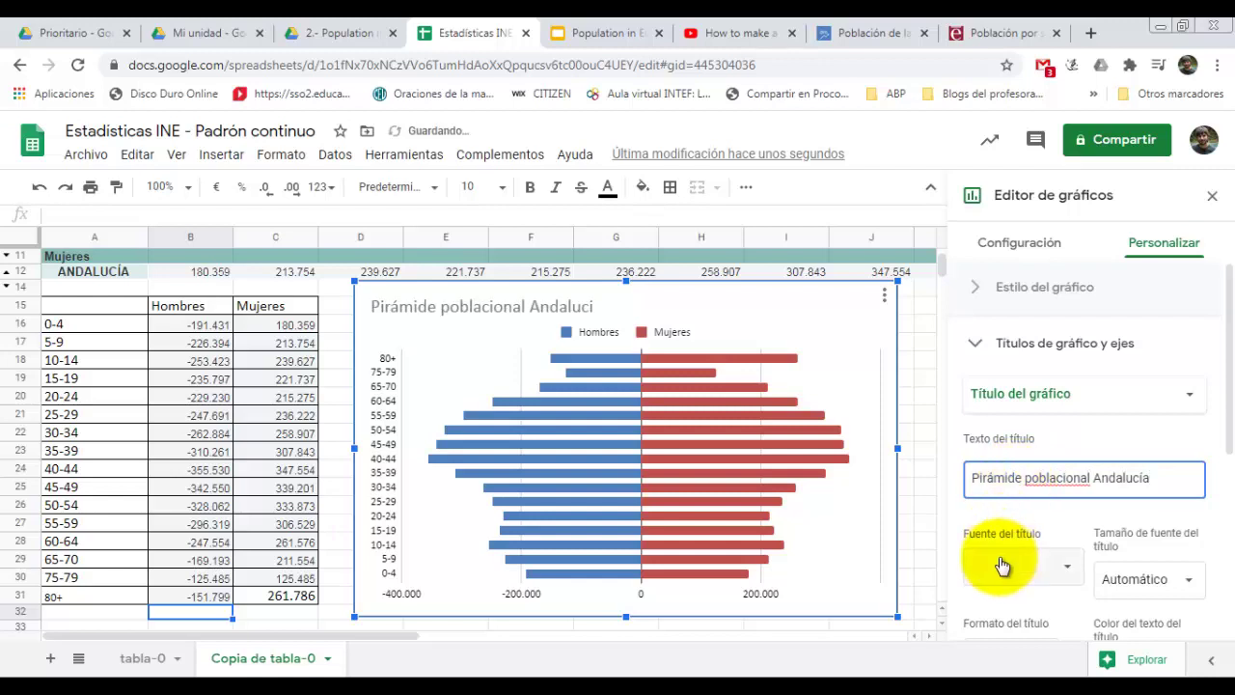
click(997, 569)
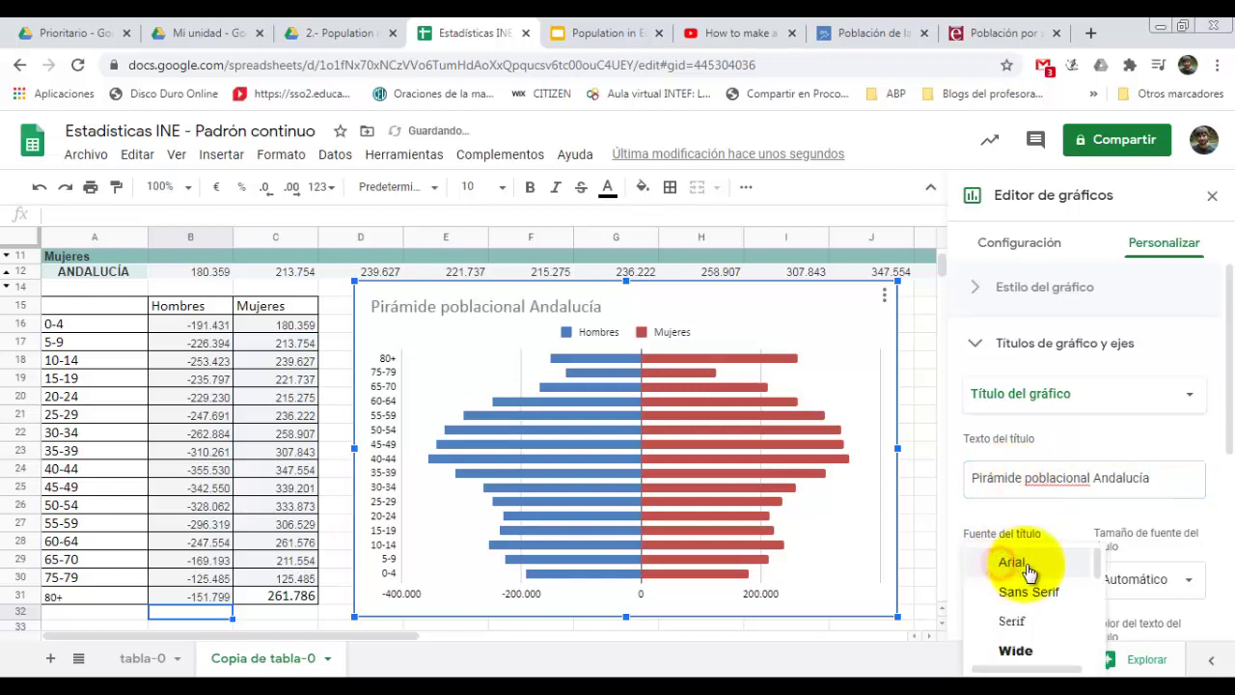
click(1082, 560)
Step: Correct the title to 'Pirámide de población Andalucía', replacing the word 'poblacional'
mouse_move(1230, 359)
mouse_down()
mouse_move(1227, 434)
mouse_move(1228, 395)
mouse_up()
click(1058, 400)
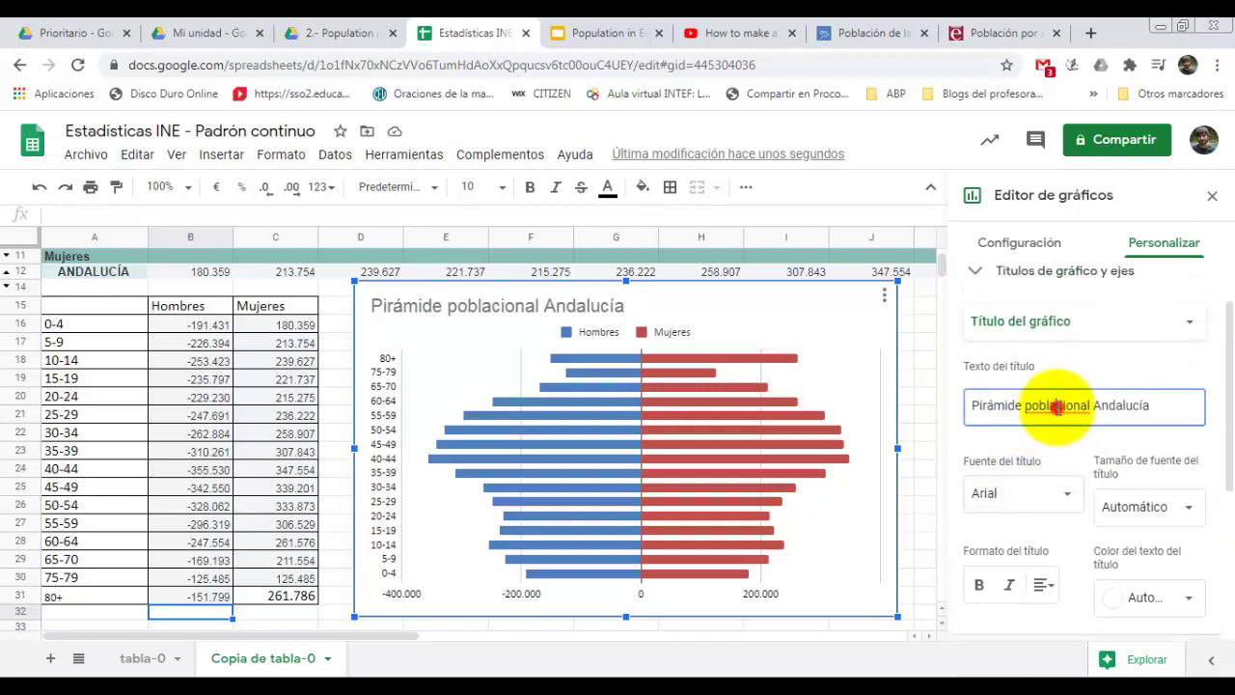
drag(1090, 405, 1025, 405)
key(BackSpace)
text(de p)
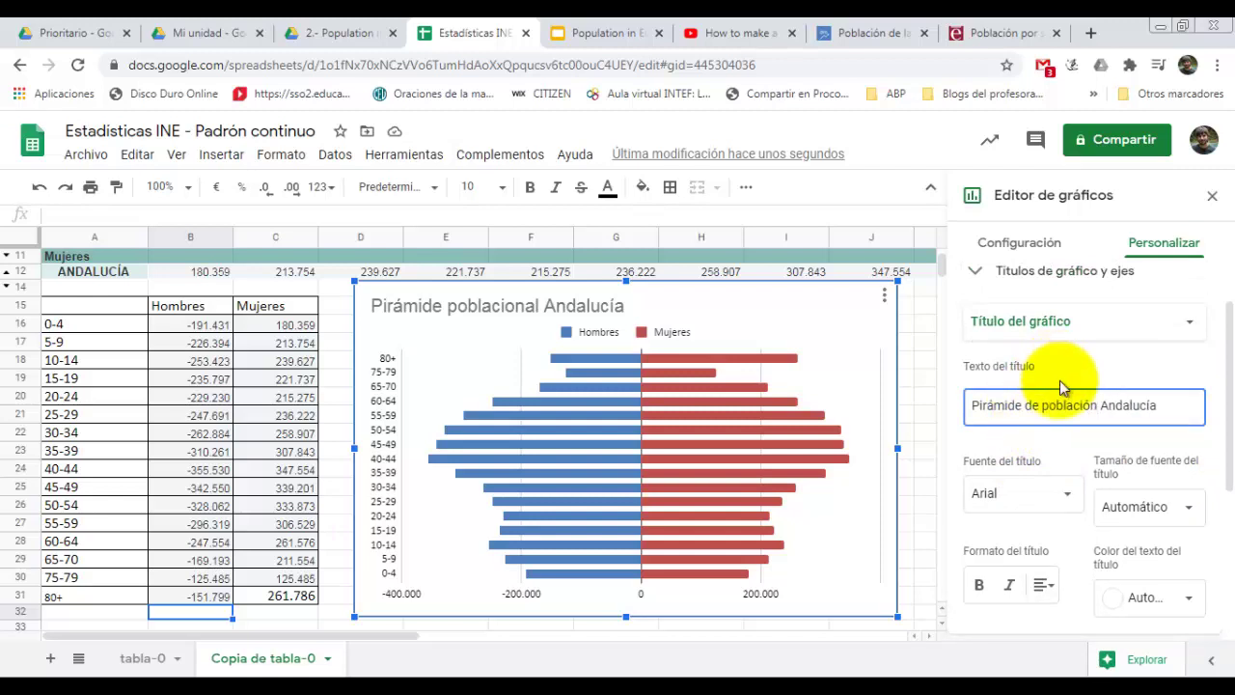
click(1062, 384)
drag(1231, 393, 1227, 331)
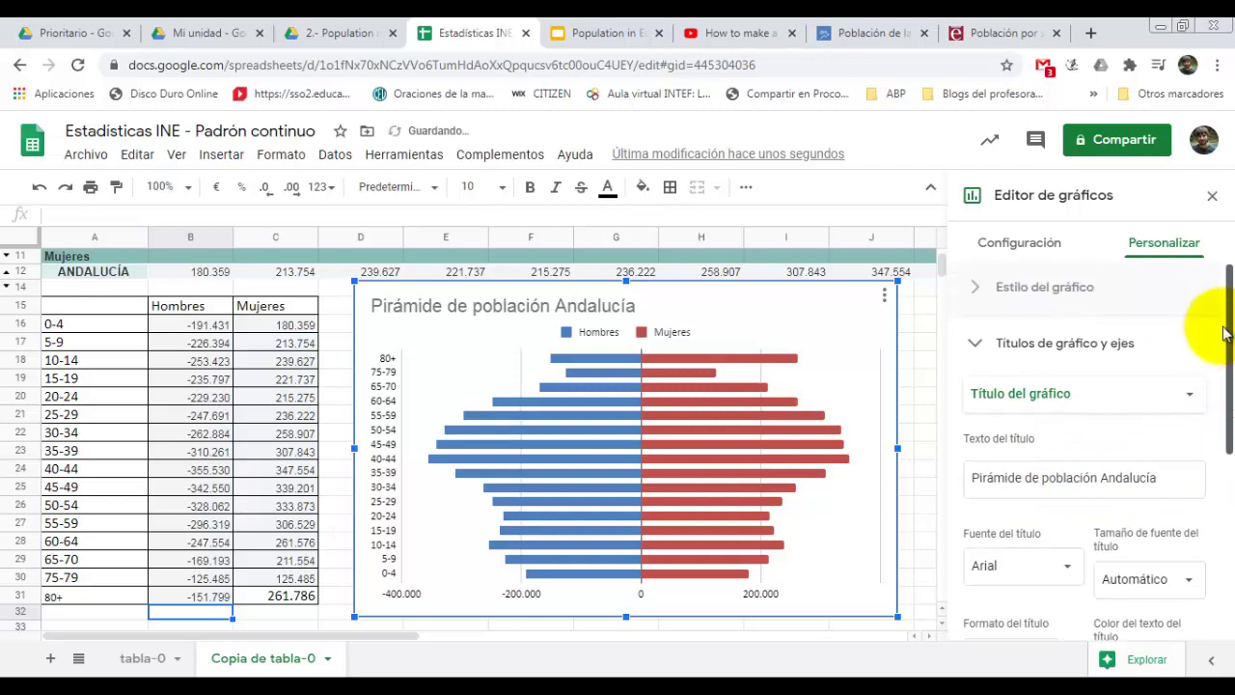
click(977, 344)
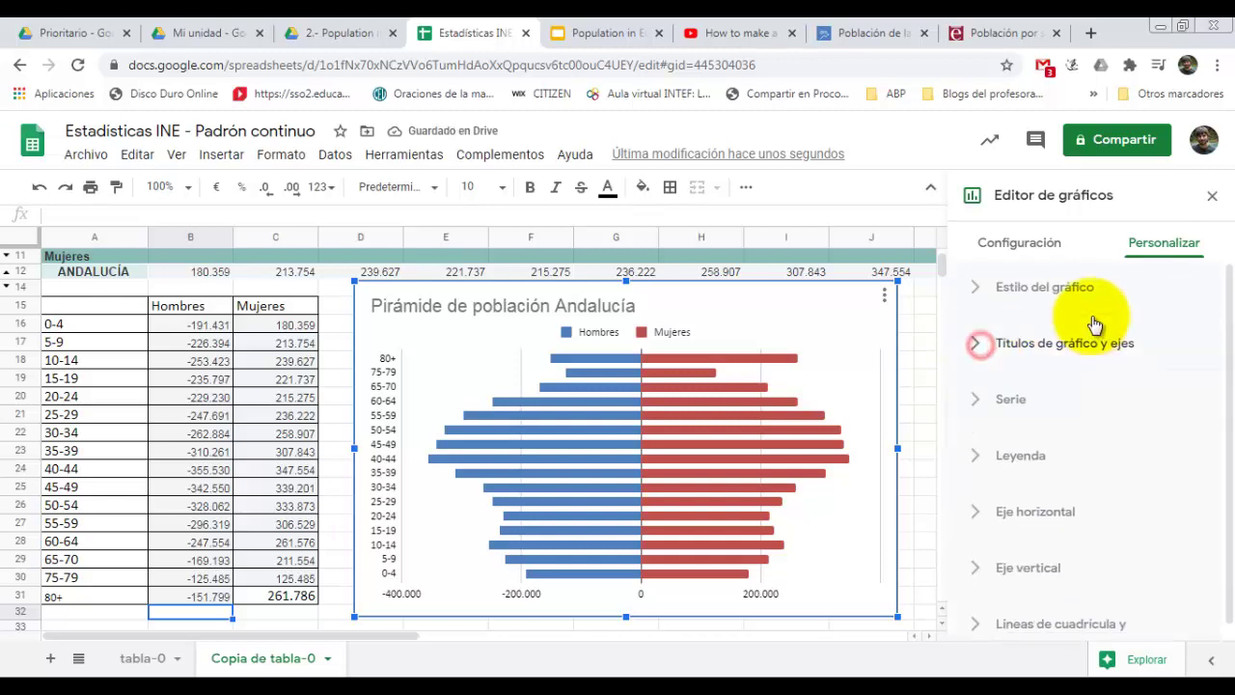
Step: Tick 3D under Estilo del gráfico, then click a sheet cell to close the editor
click(986, 287)
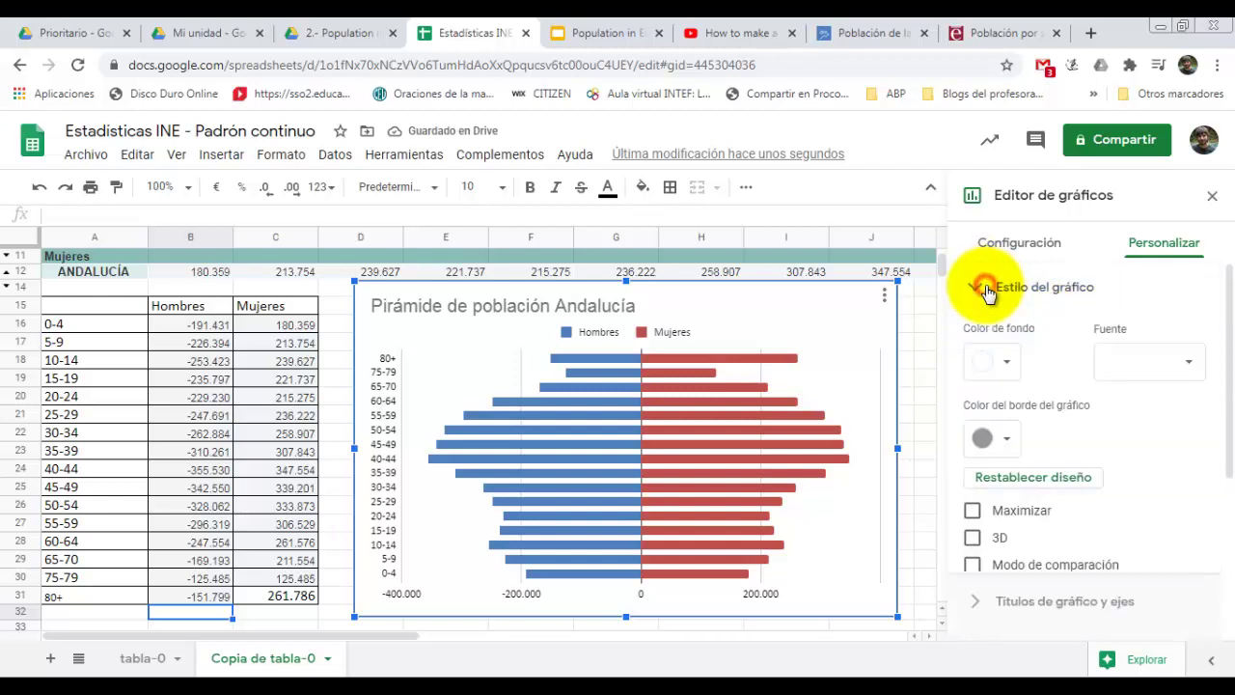
click(974, 537)
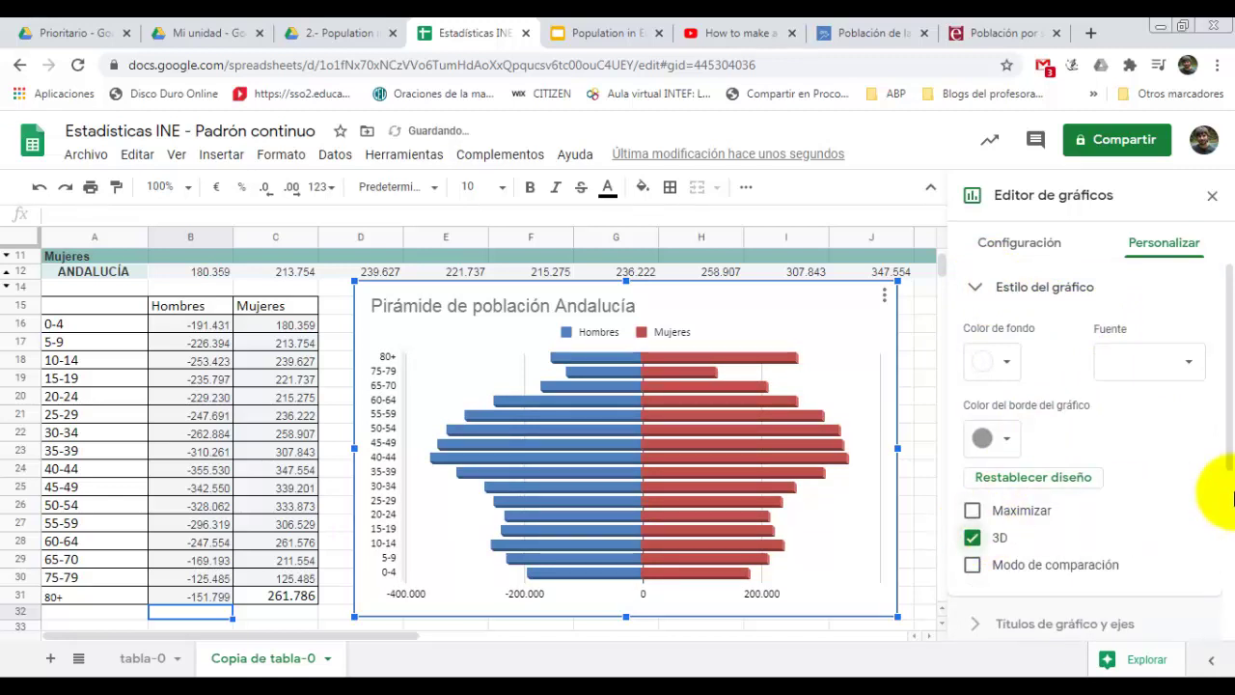
drag(1228, 405, 1214, 608)
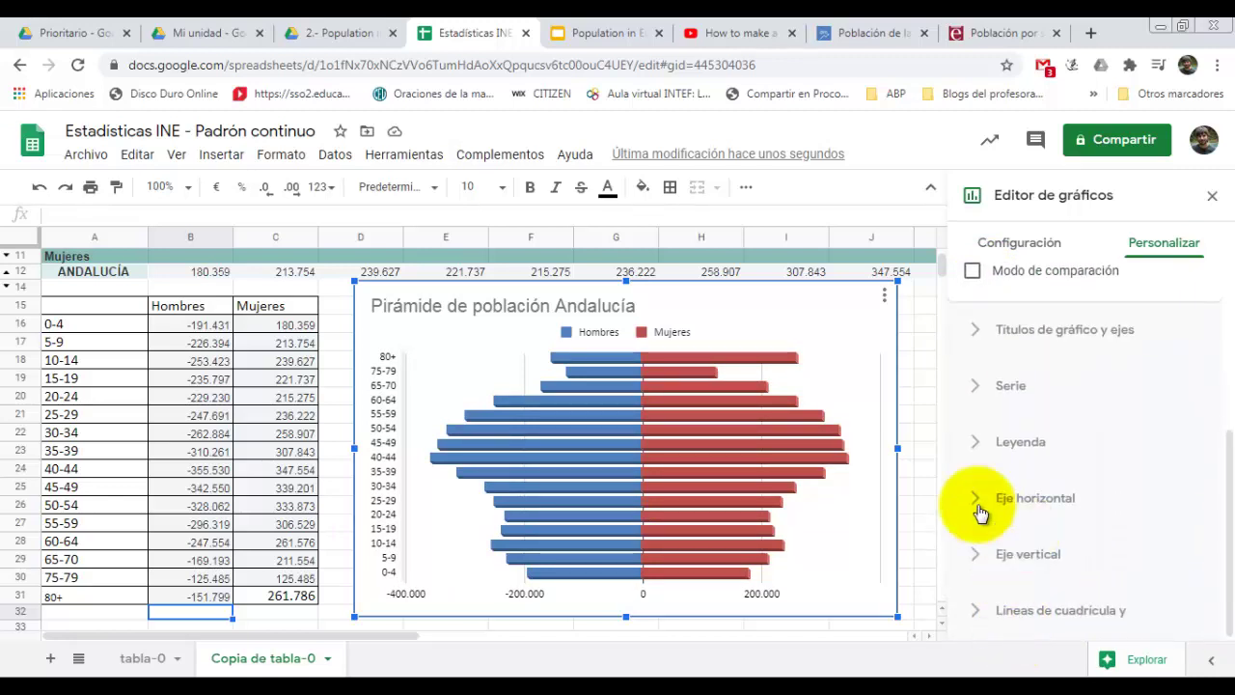
click(862, 356)
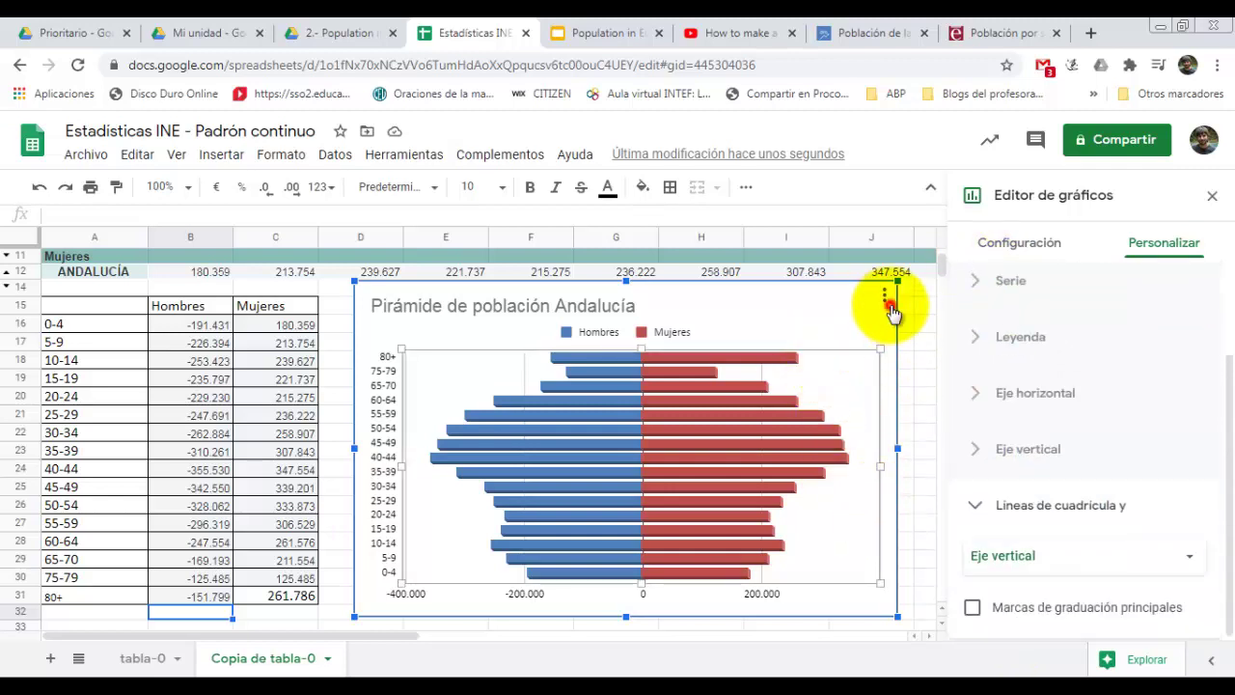
click(884, 297)
click(884, 298)
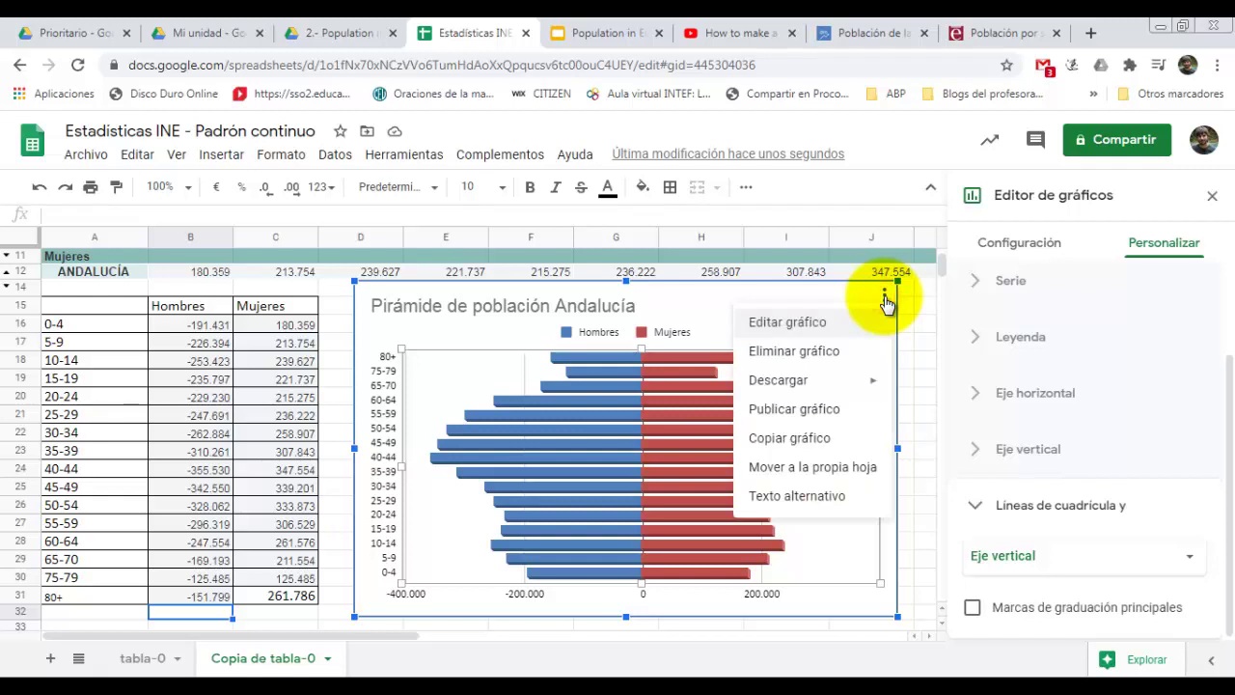
mouse_move(809, 386)
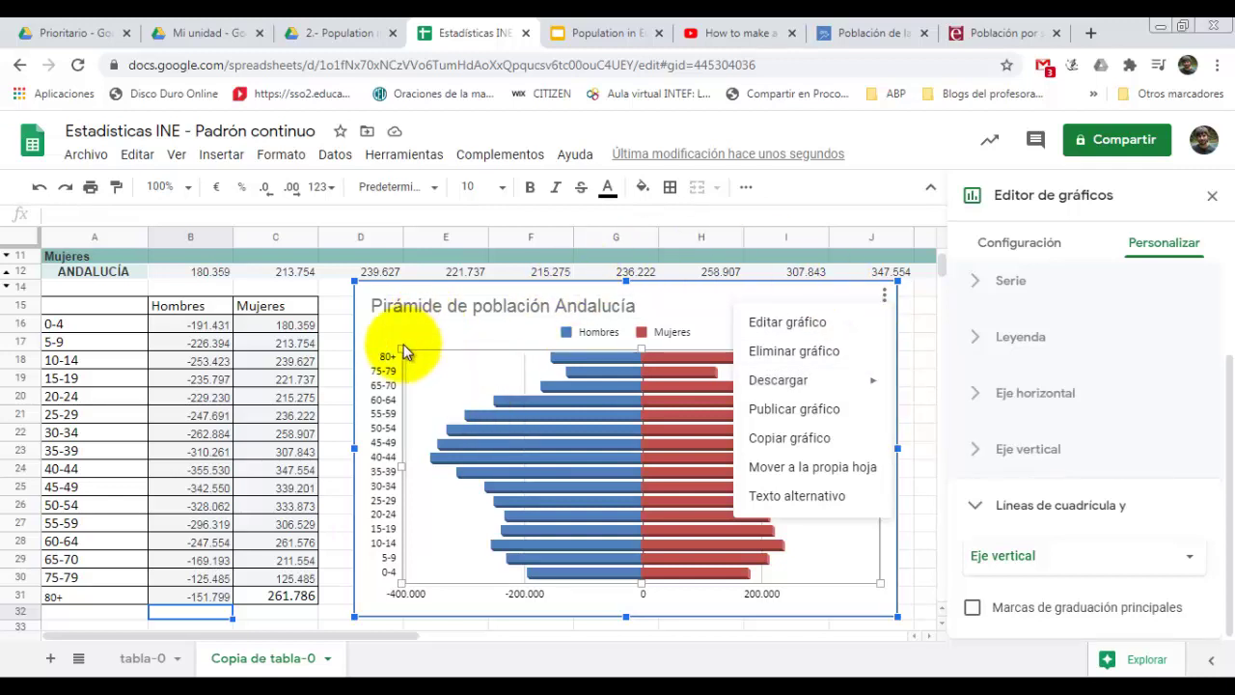
click(343, 313)
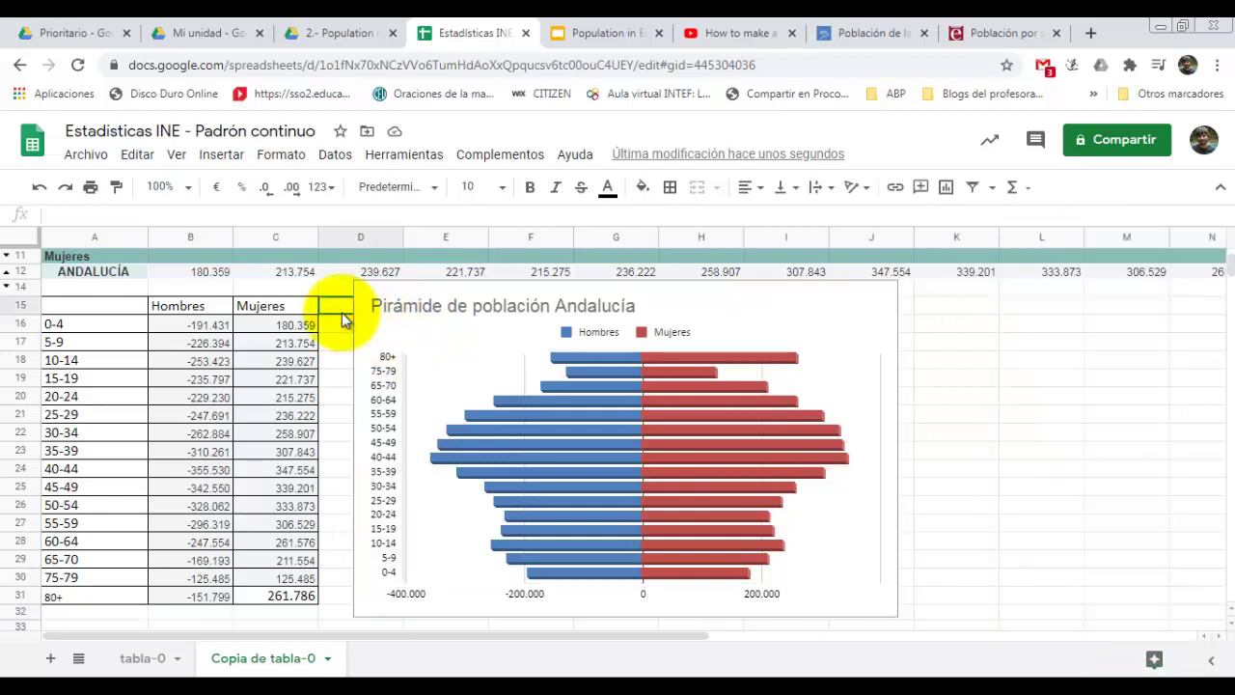